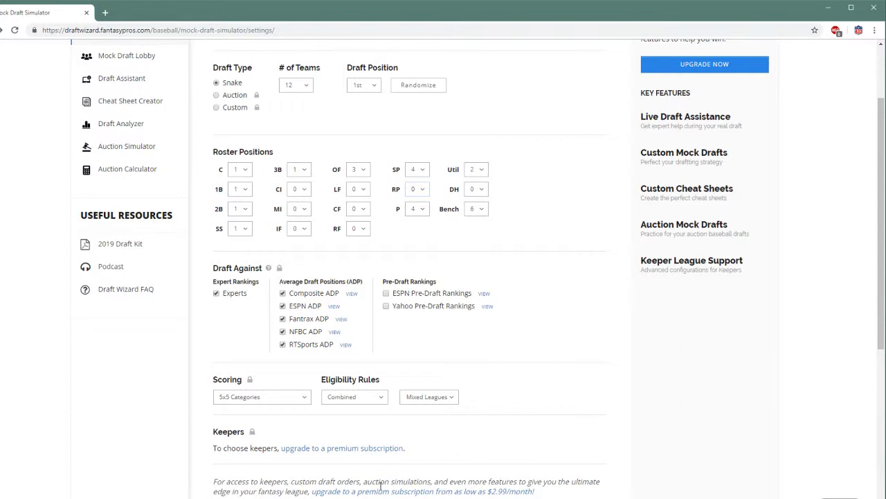
Start the mock draft with the current league settings and draft Mike Trout with the first overall pick.
key("Return")
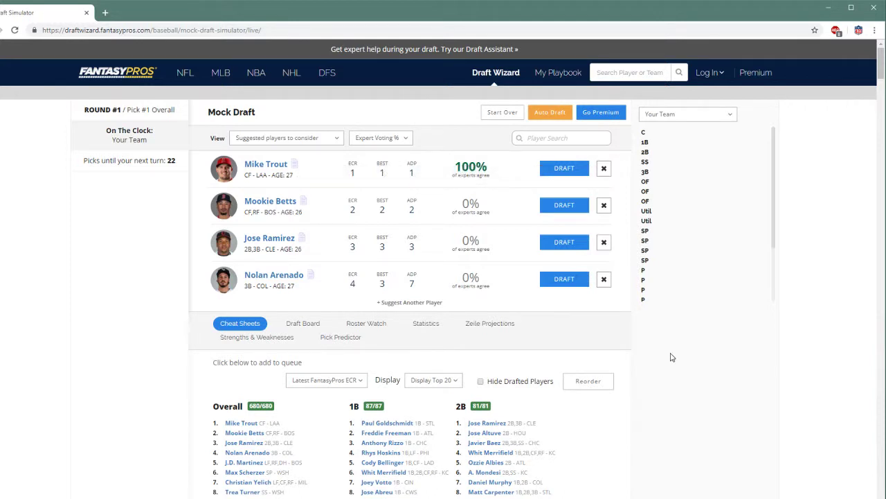
left_click(562, 172)
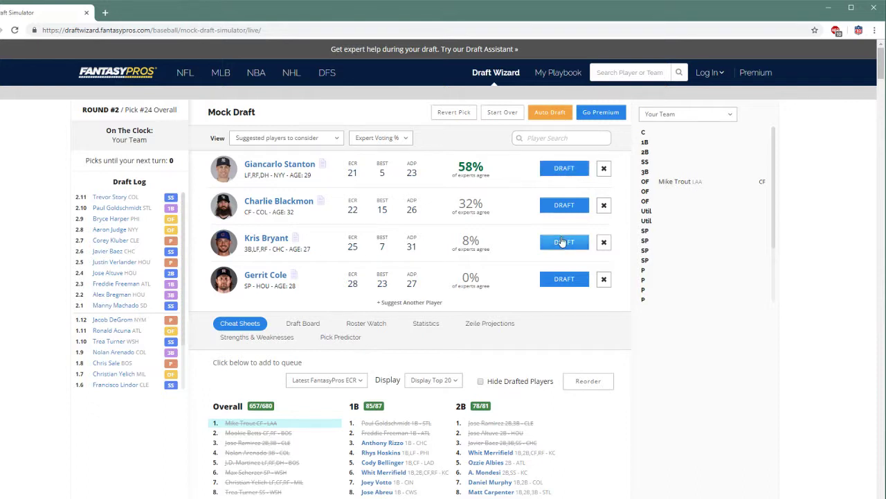
Add Juan Soto from the Overall cheat sheet to the suggested players for the round 2 pick.
scroll(561, 237, "down", 2)
scroll(561, 237, "down", 2)
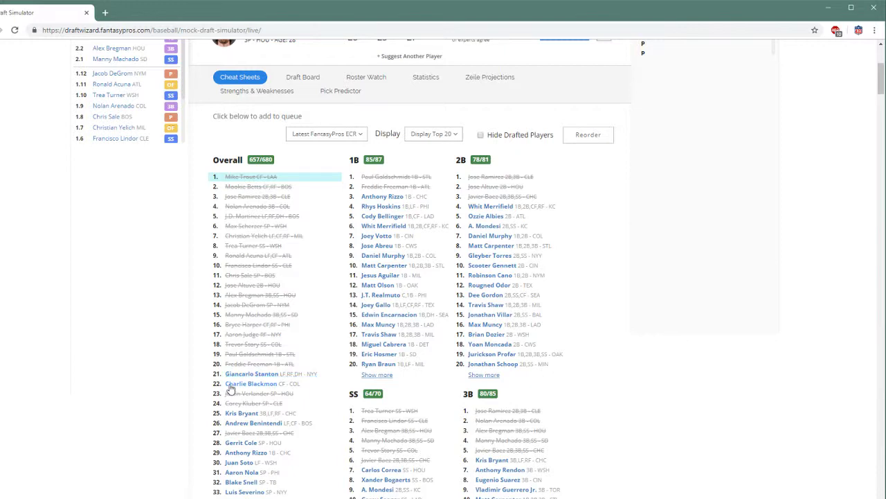
left_click(236, 384)
left_click(237, 461)
scroll(272, 469, "up", 4)
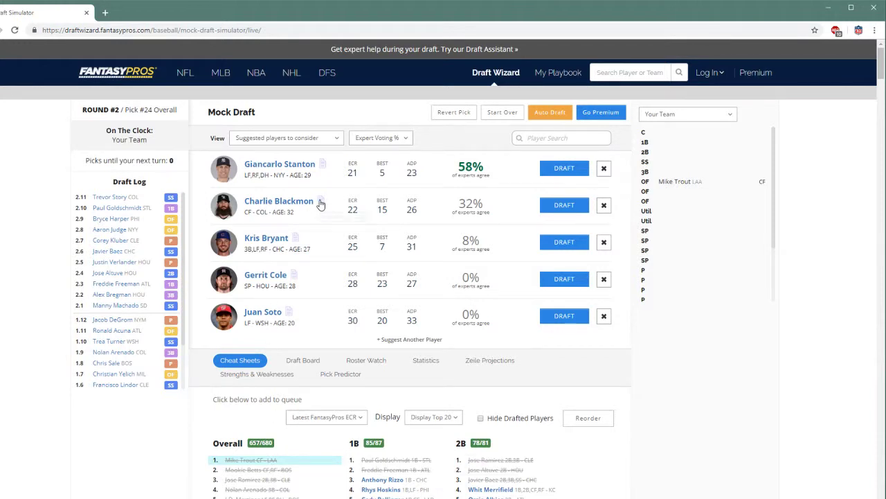
Review Charlie Blackmon's player card, close it and draft him in round 2.
left_click(318, 201)
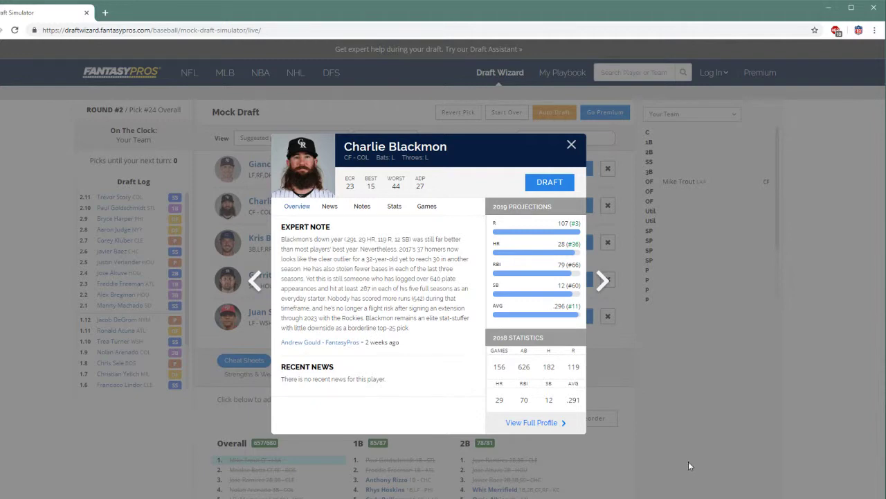
left_click(688, 465)
left_click(558, 205)
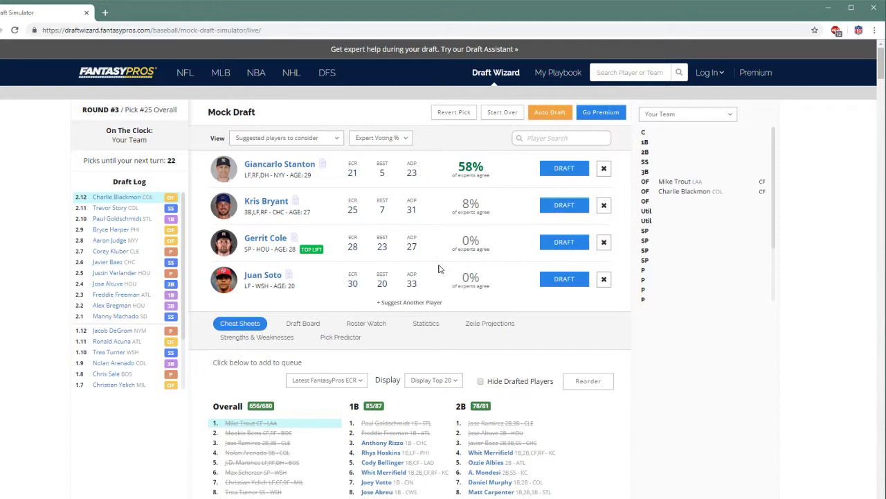
Add Aaron Nola from the Overall cheat sheet to the suggested players and draft him in round 3.
scroll(465, 390, "down", 3)
scroll(466, 389, "down", 2)
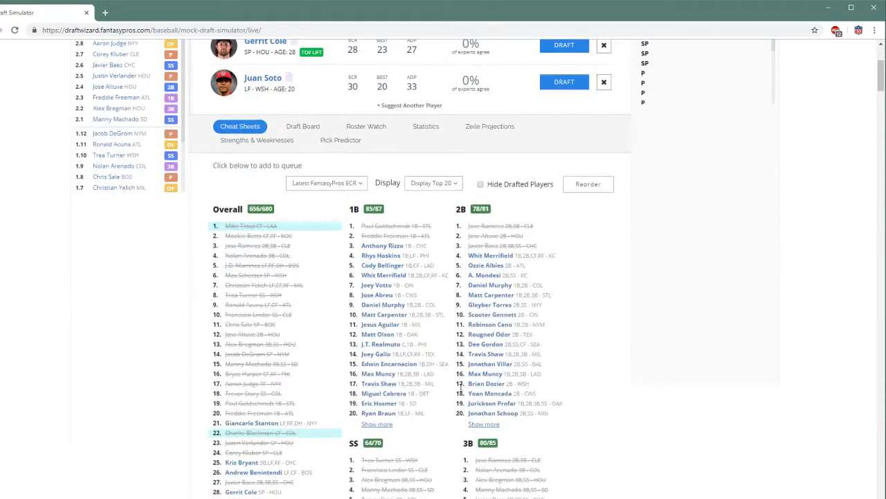
scroll(267, 480, "up", 1)
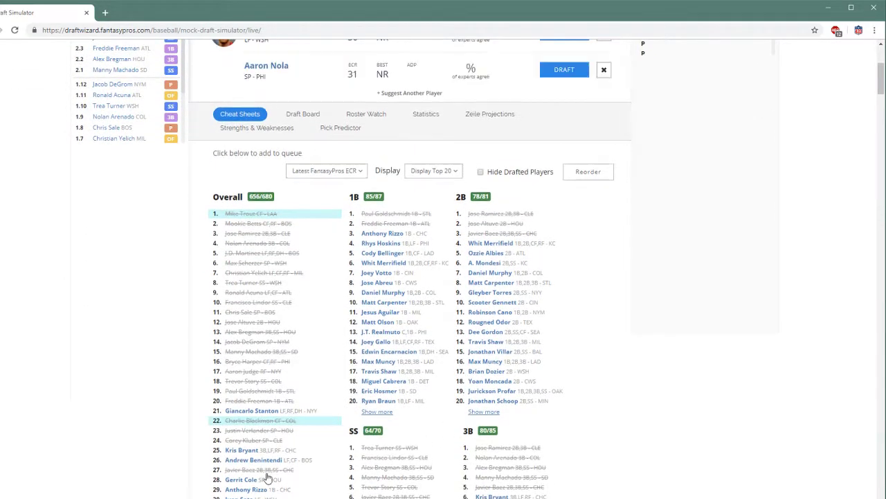
scroll(505, 451, "up", 4)
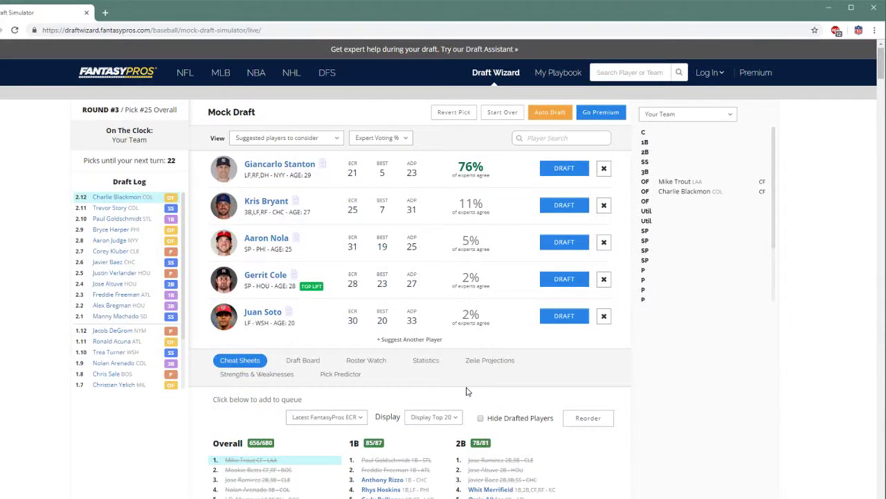
left_click(565, 243)
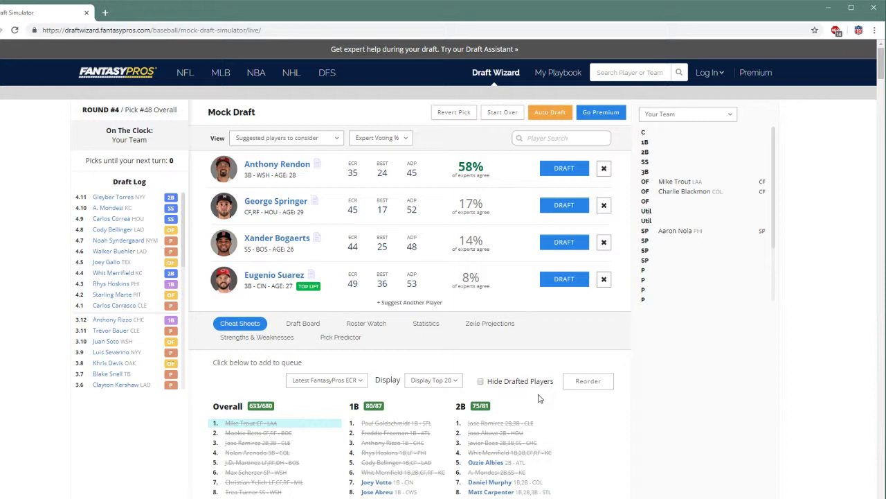
Hide drafted players in the cheat sheets and add Joey Votto, James Paxton and Marcell Ozuna to the suggested players.
scroll(536, 393, "down", 1)
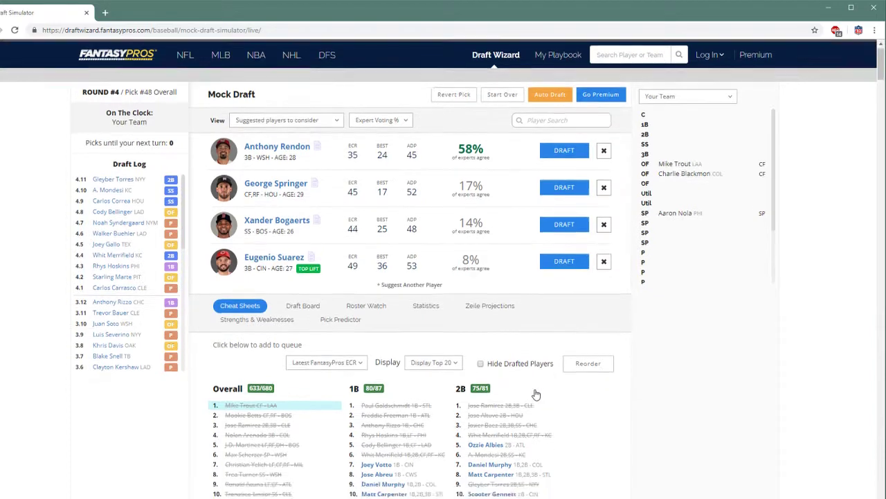
left_click(513, 335)
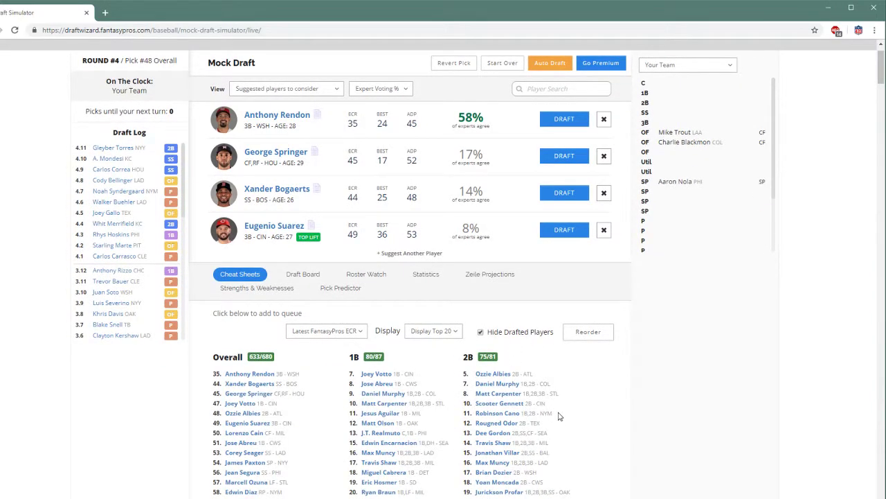
scroll(562, 412, "down", 2)
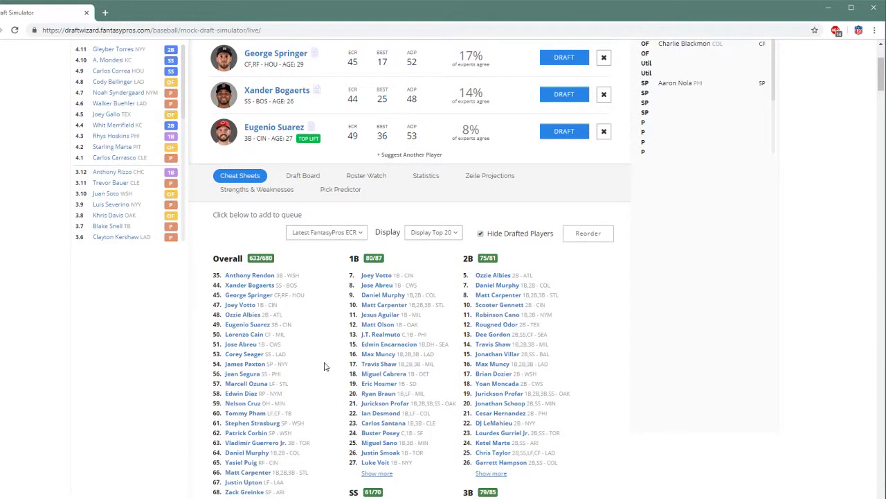
left_click(272, 306)
left_click(247, 361)
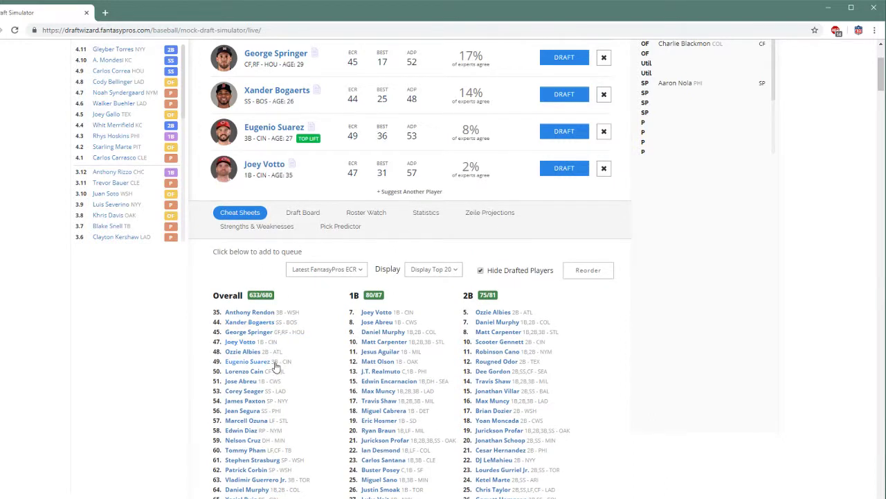
left_click(279, 403)
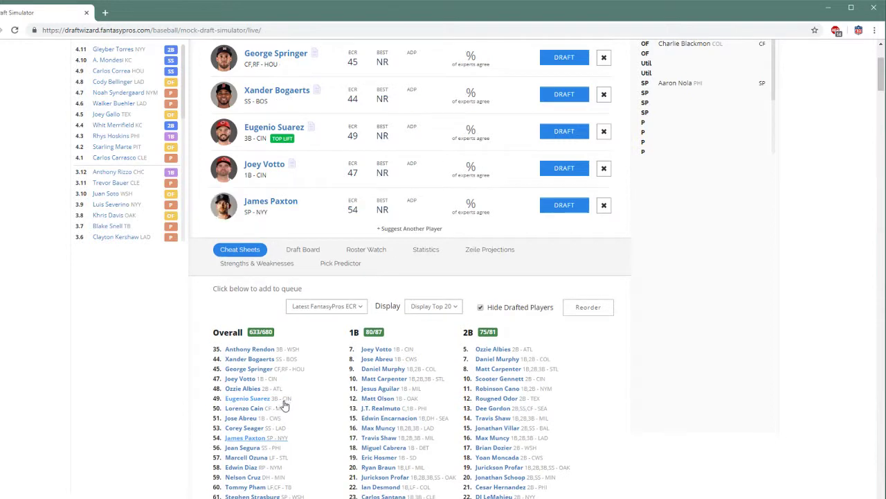
scroll(284, 409, "down", 1)
left_click(280, 409)
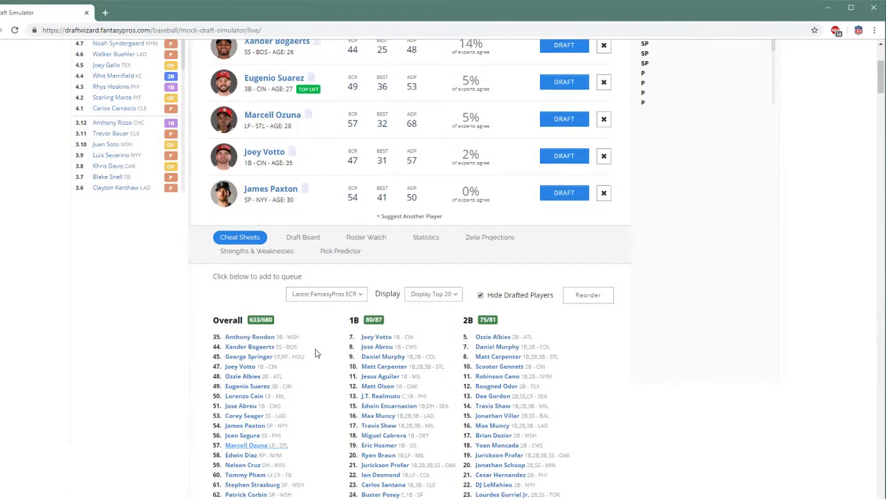
left_click(283, 425)
Draft James Paxton in round 4 and Eugenio Suarez in round 5.
scroll(397, 429, "up", 2)
left_click(575, 340)
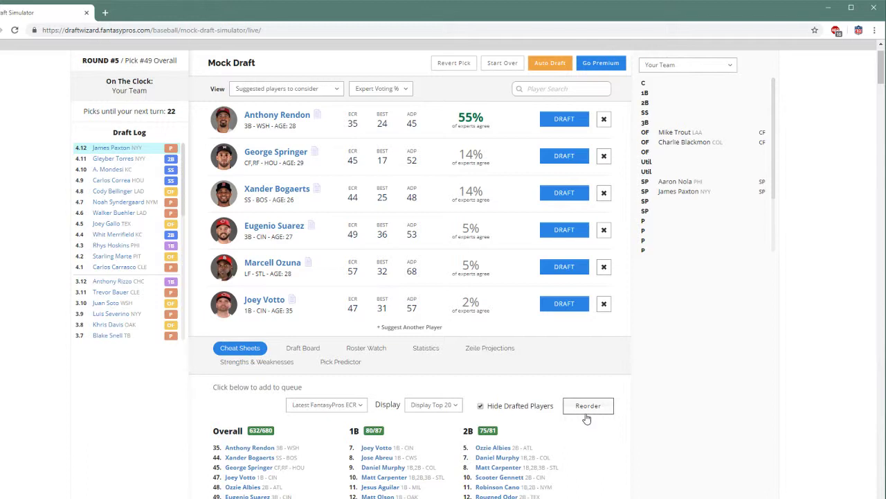
scroll(588, 418, "down", 1)
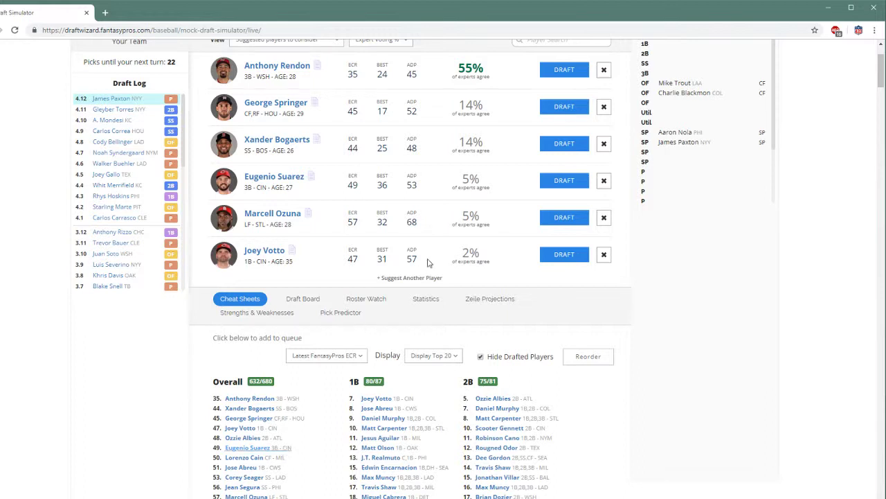
scroll(527, 190, "up", 1)
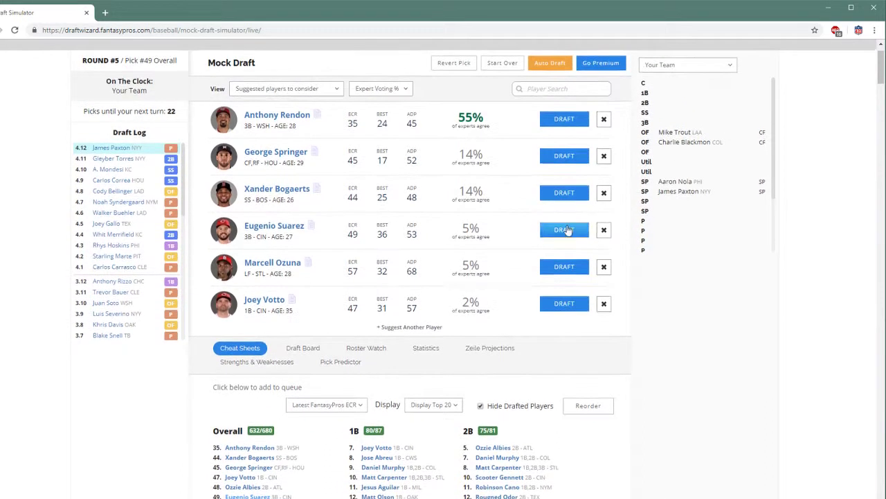
left_click(564, 229)
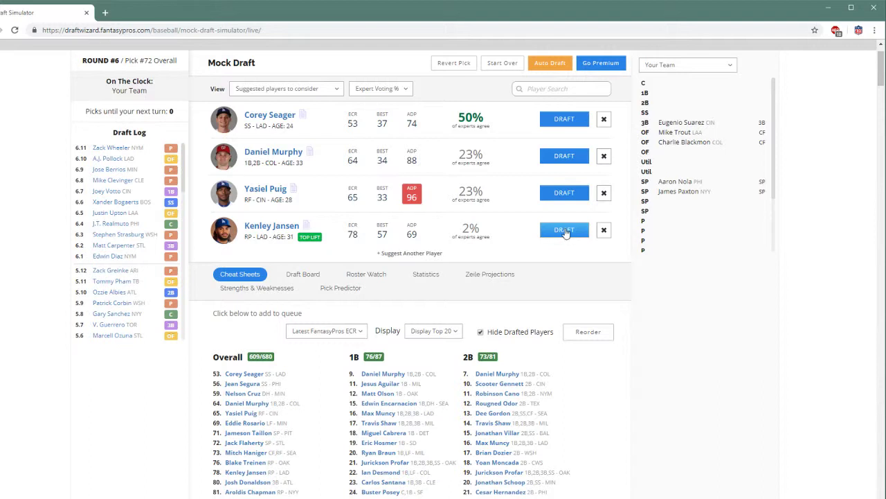
Check the Overall cheat sheet and draft Daniel Murphy in round 6.
scroll(565, 232, "down", 1)
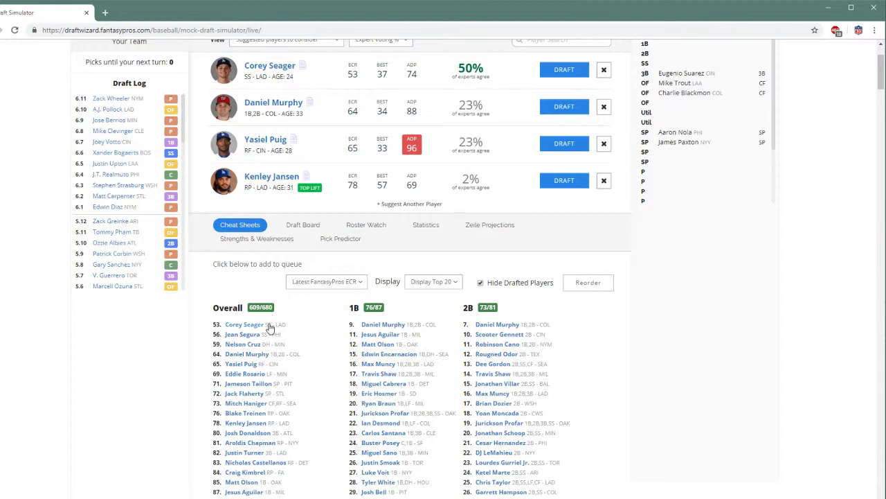
left_click(246, 354)
scroll(363, 359, "up", 2)
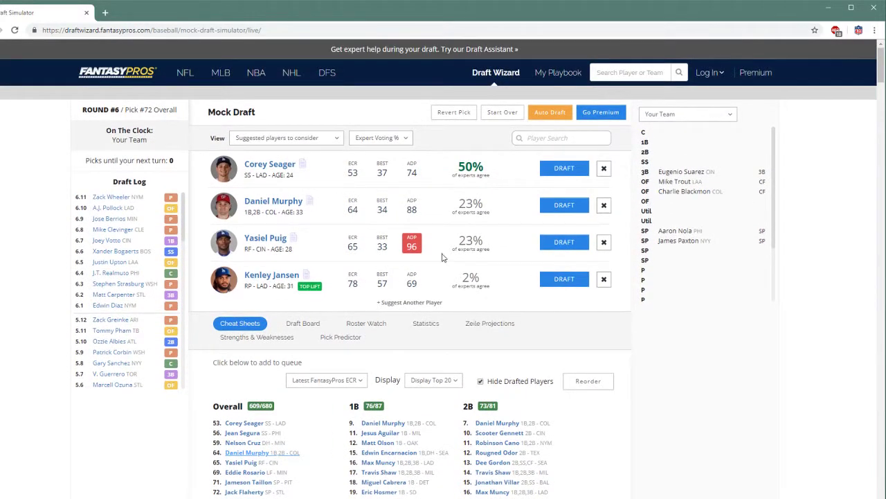
left_click(564, 205)
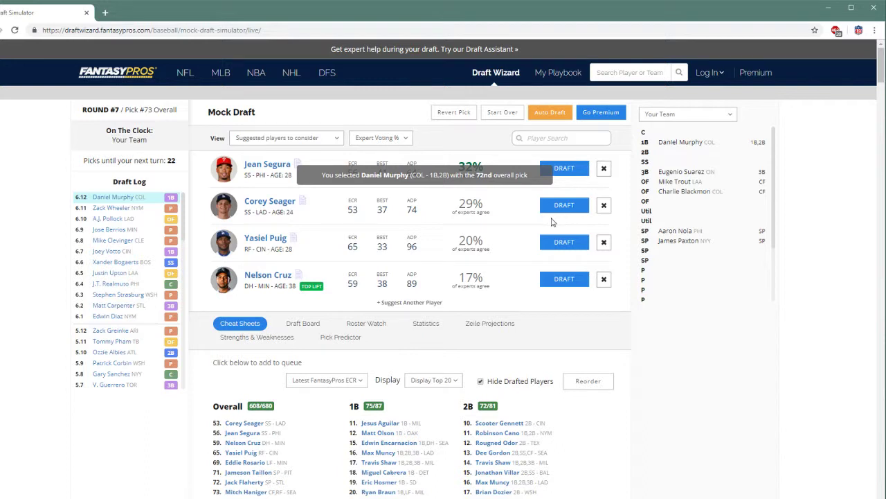
Add Mitch Haniger from the Overall cheat sheet to the suggested players and draft him in round 7.
scroll(511, 237, "down", 1)
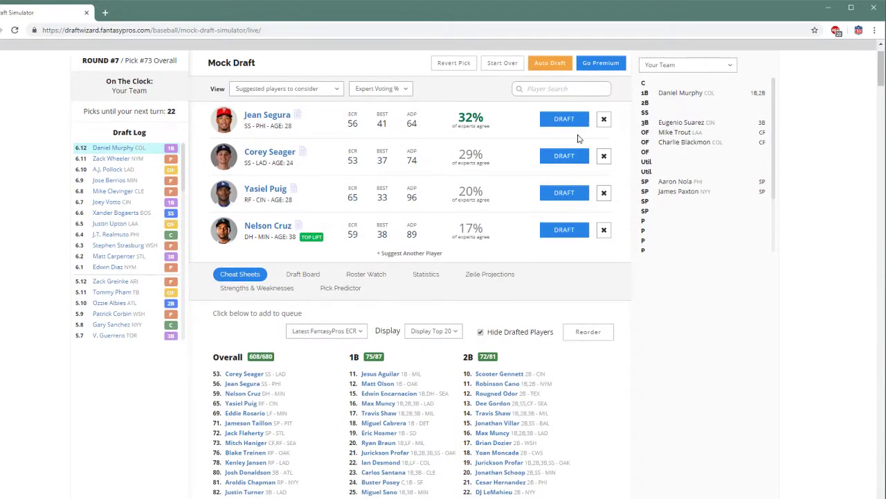
scroll(484, 182, "down", 1)
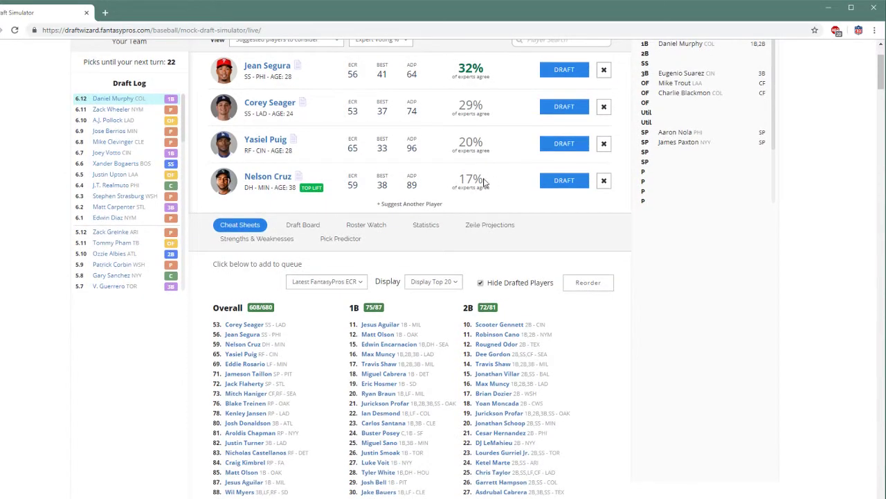
scroll(484, 182, "down", 1)
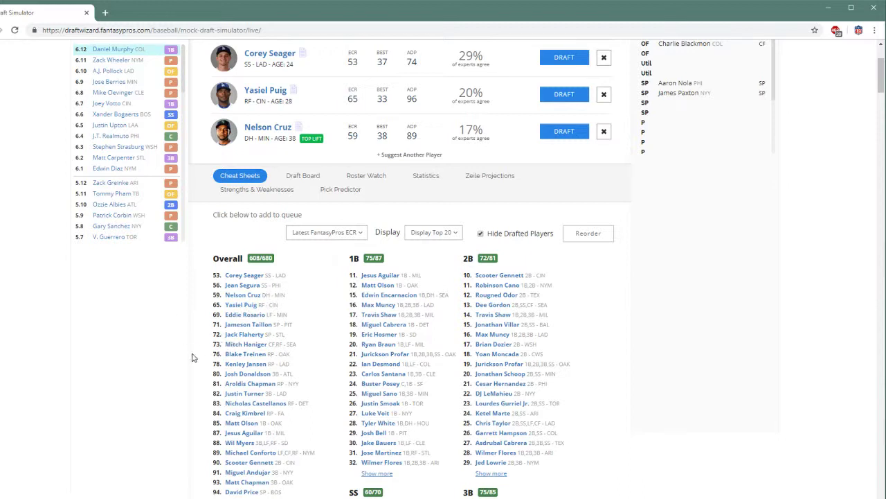
left_click(232, 348)
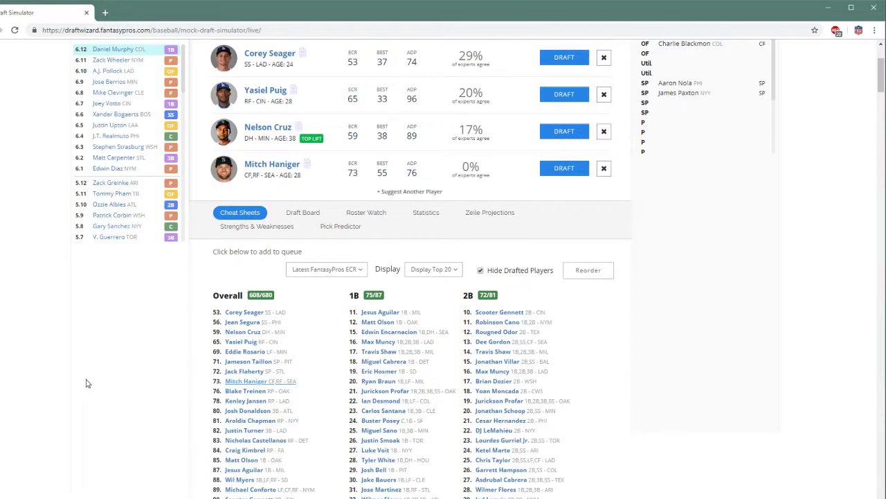
scroll(126, 386, "up", 1)
scroll(126, 386, "up", 1)
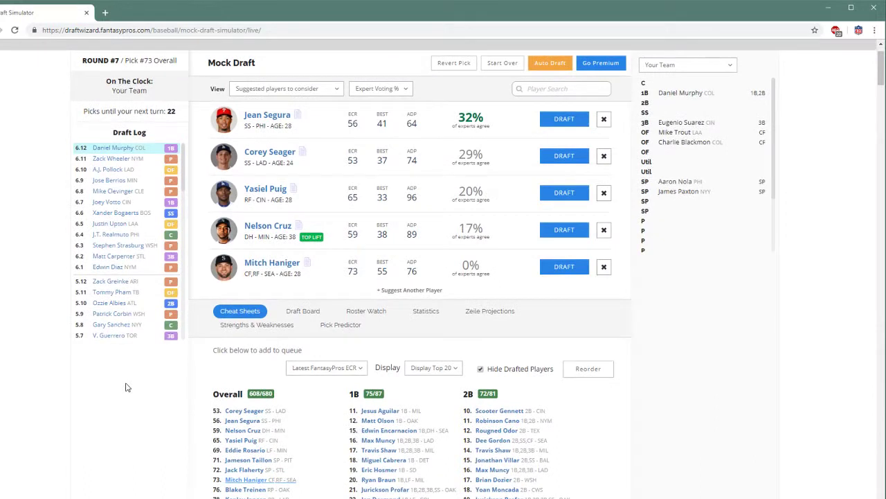
left_click(559, 270)
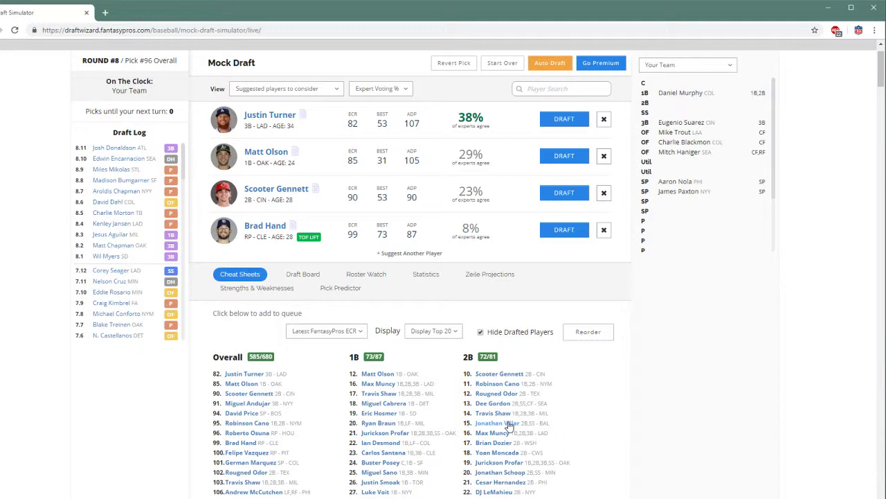
Add German Marquez from the Overall cheat sheet to the suggested players and draft him in round 8.
scroll(472, 404, "down", 1)
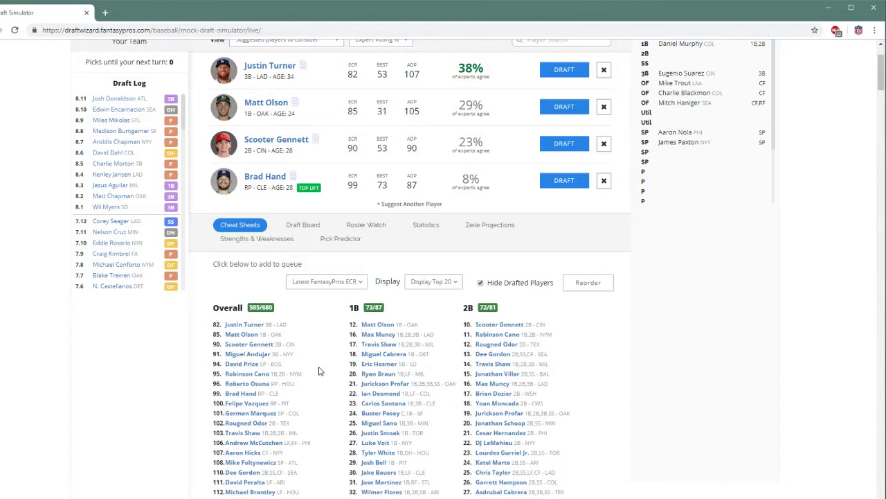
scroll(318, 371, "down", 1)
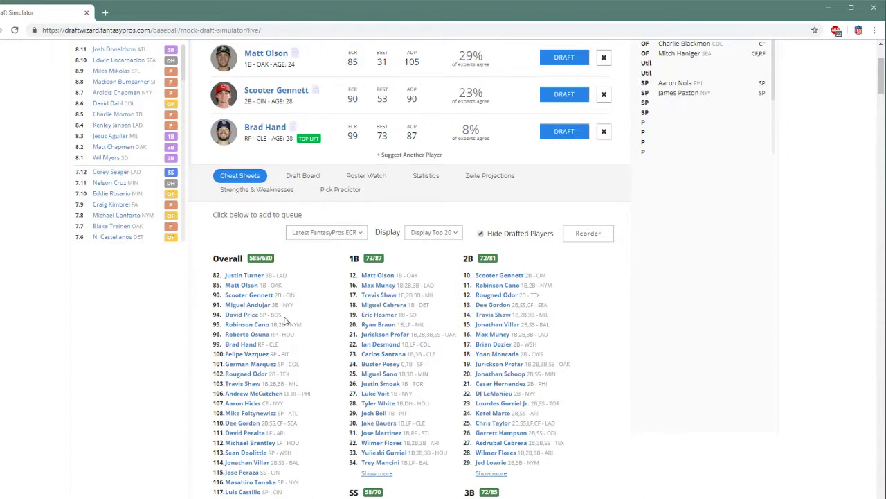
left_click(246, 364)
scroll(205, 367, "up", 1)
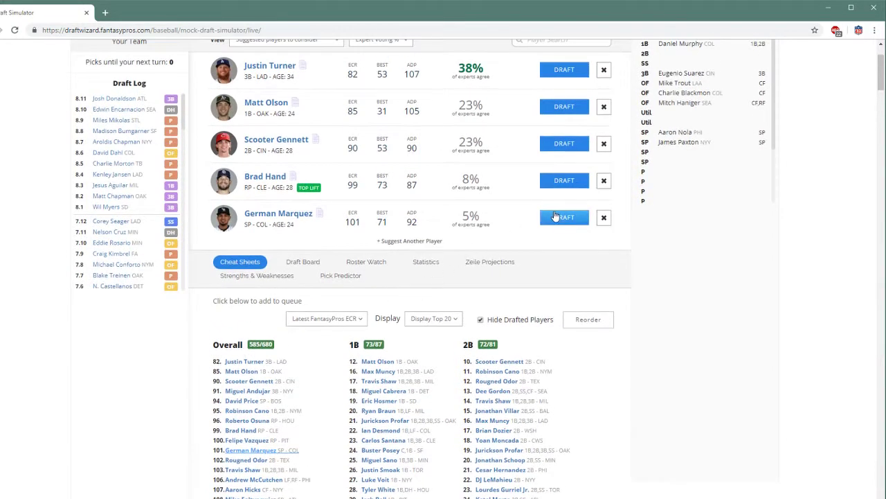
left_click(564, 216)
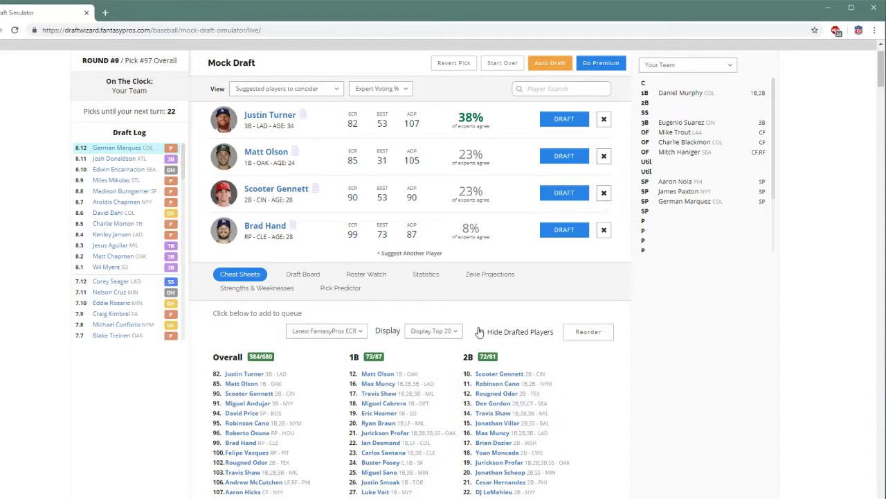
Draft Scooter Gennett in round 9 and look over the Overall cheat sheet for the round 10 pick.
left_click(479, 332)
left_click(552, 195)
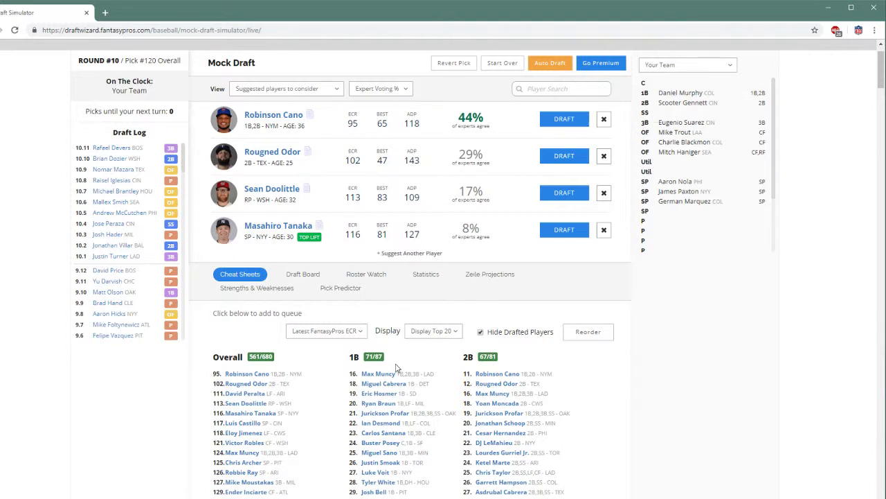
scroll(397, 368, "down", 1)
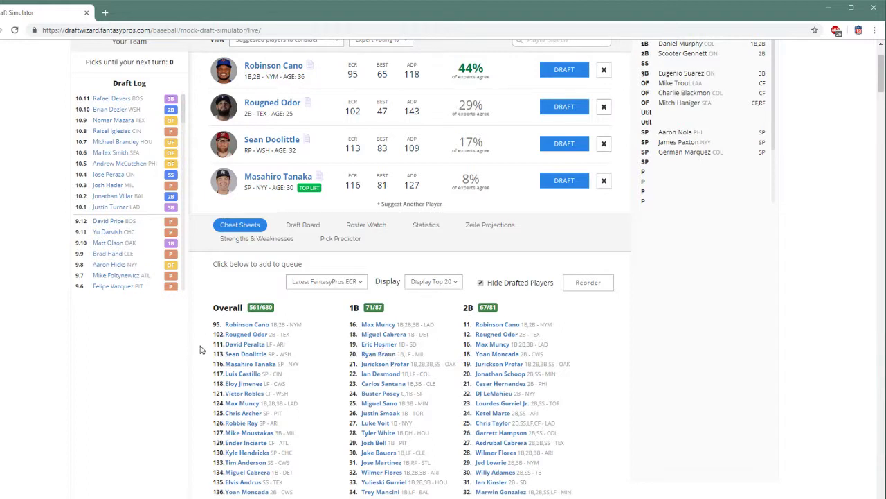
Pick Robinson Cano from the Overall cheat sheet and draft him in round 10.
left_click(247, 324)
scroll(331, 419, "up", 1)
left_click(552, 117)
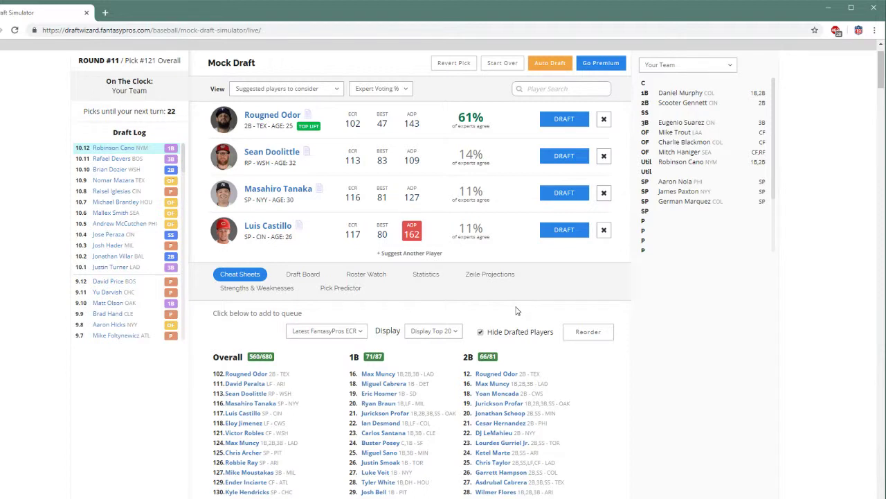
Add Chris Archer from the Overall cheat sheet to the suggested players and draft Luis Castillo in round 11.
scroll(509, 311, "down", 1)
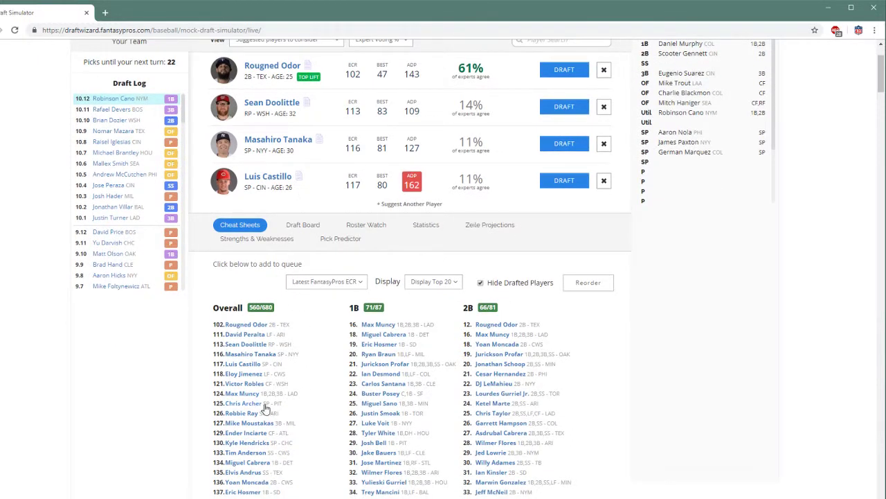
left_click(242, 364)
left_click(243, 403)
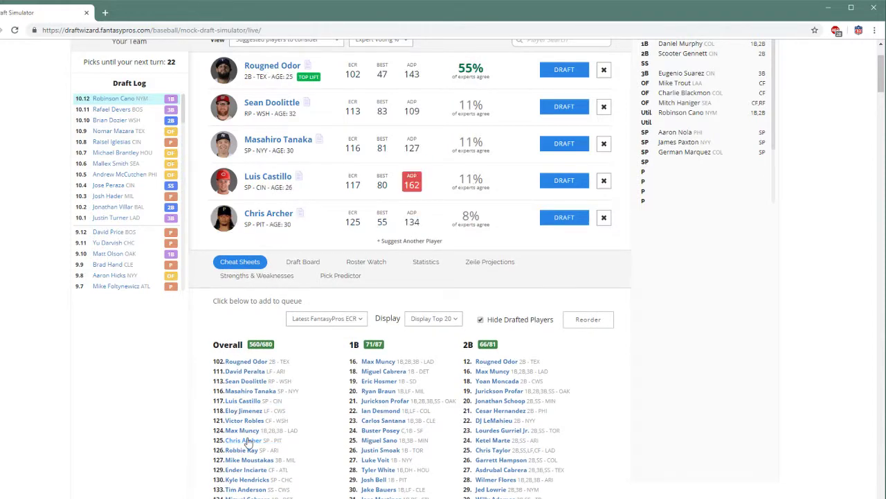
scroll(244, 410, "up", 2)
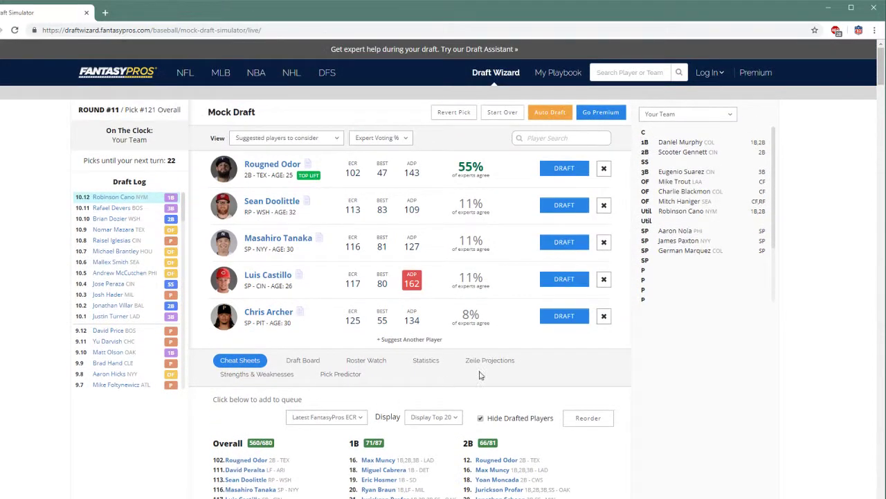
left_click(565, 279)
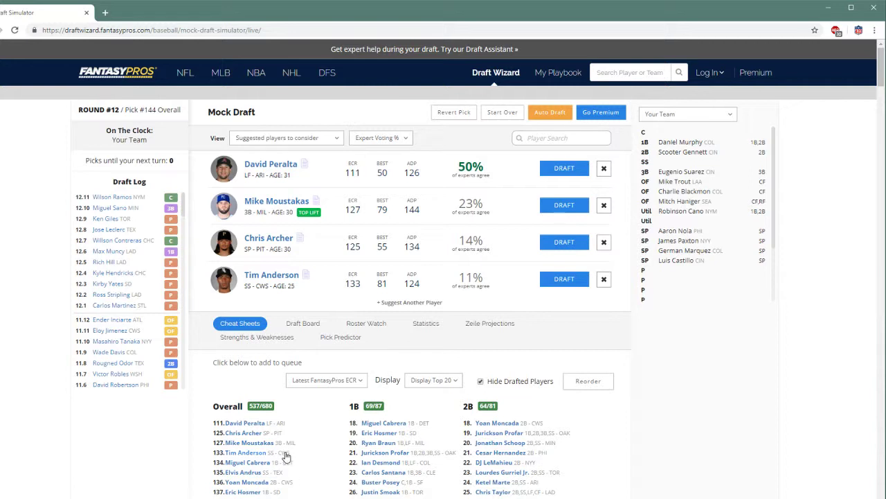
Draft Chris Archer in round 12 and look over the cheat sheets for the round 13 pick.
left_click(565, 243)
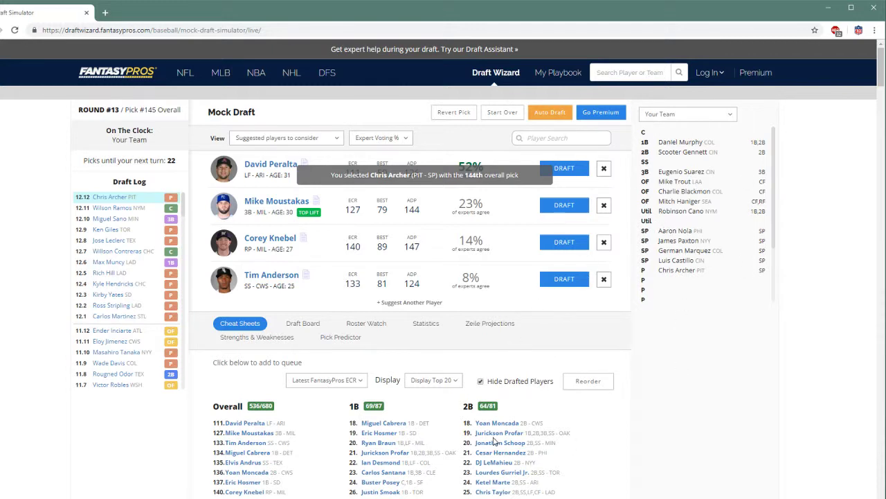
scroll(494, 441, "down", 2)
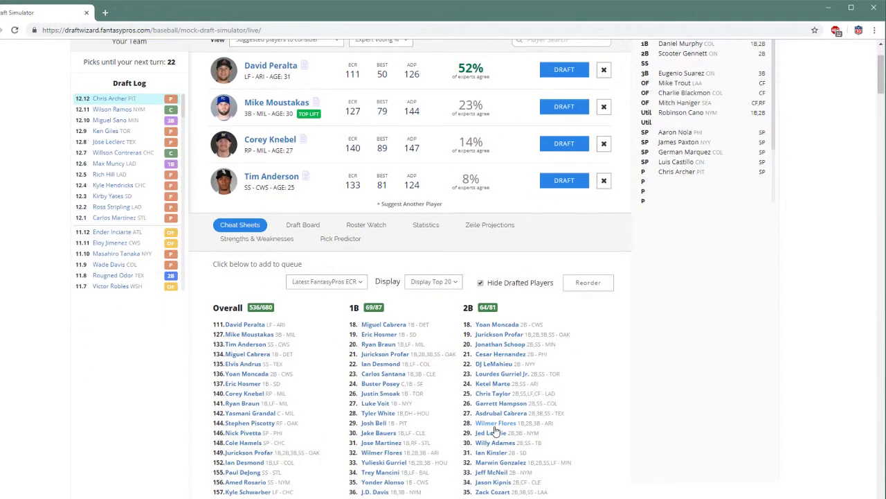
scroll(495, 431, "down", 1)
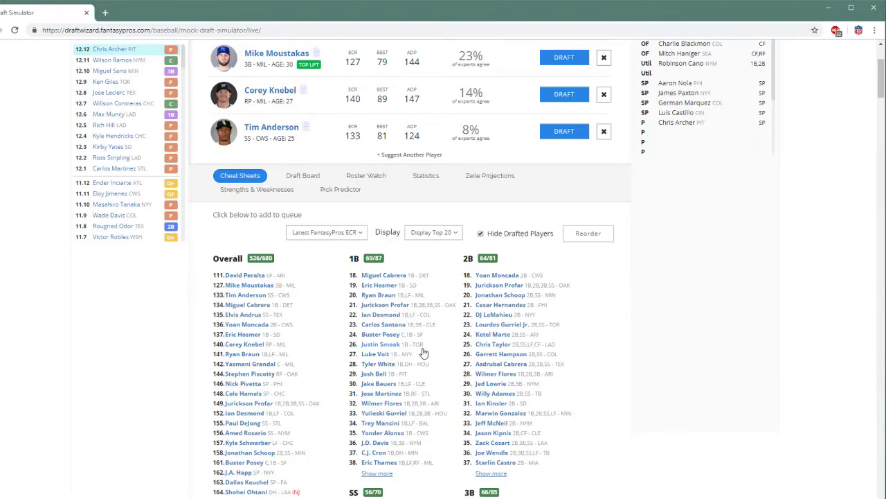
scroll(425, 353, "up", 2)
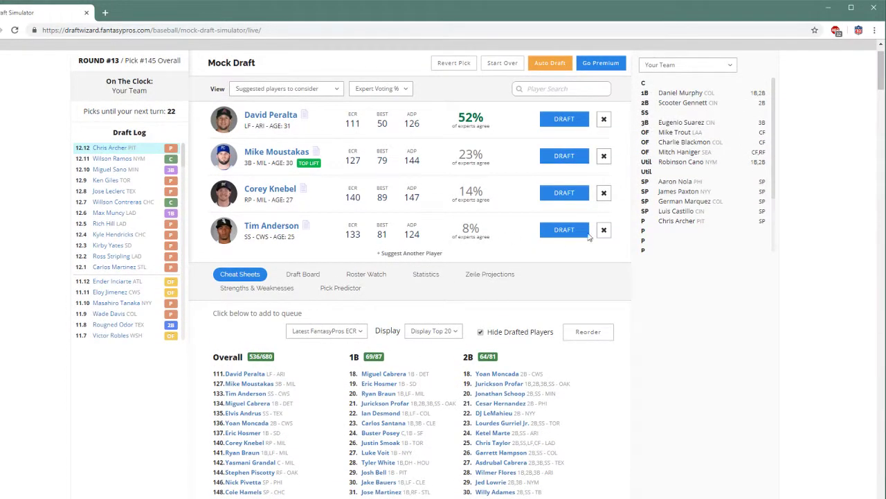
scroll(418, 346, "down", 1)
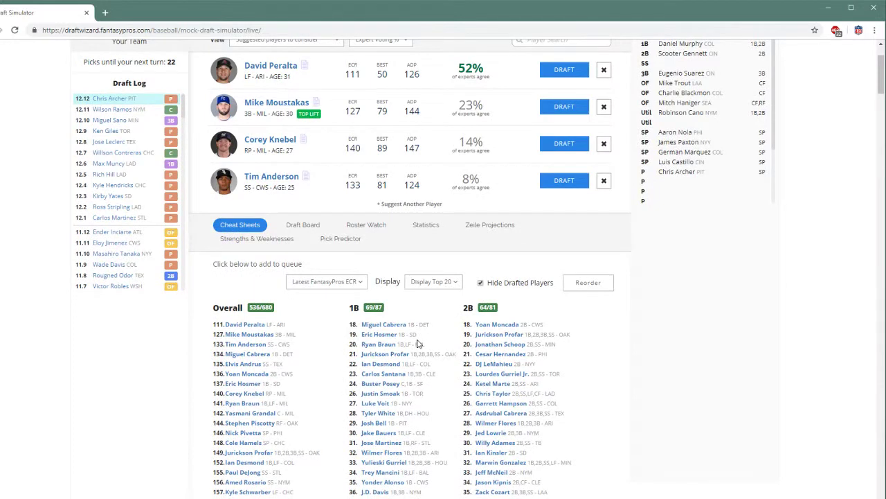
Add Yasmani Grandal from the Overall cheat sheet to the suggested players and draft him in round 13.
left_click(251, 413)
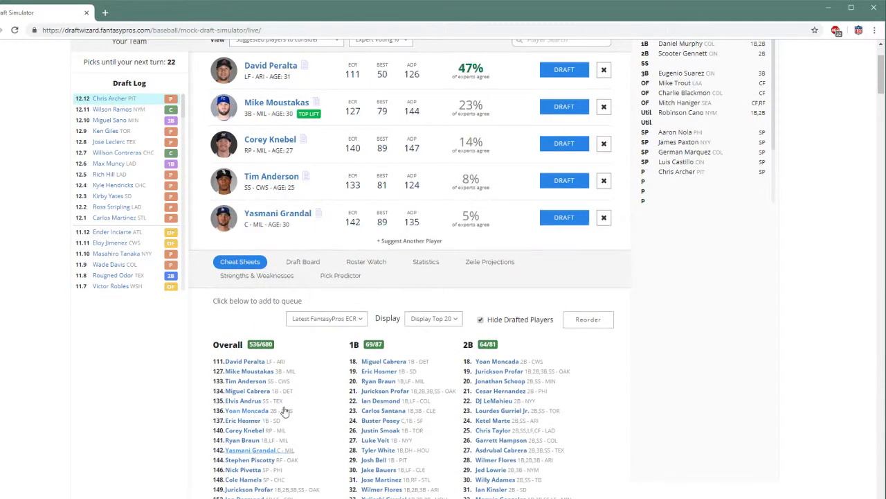
scroll(284, 412, "up", 2)
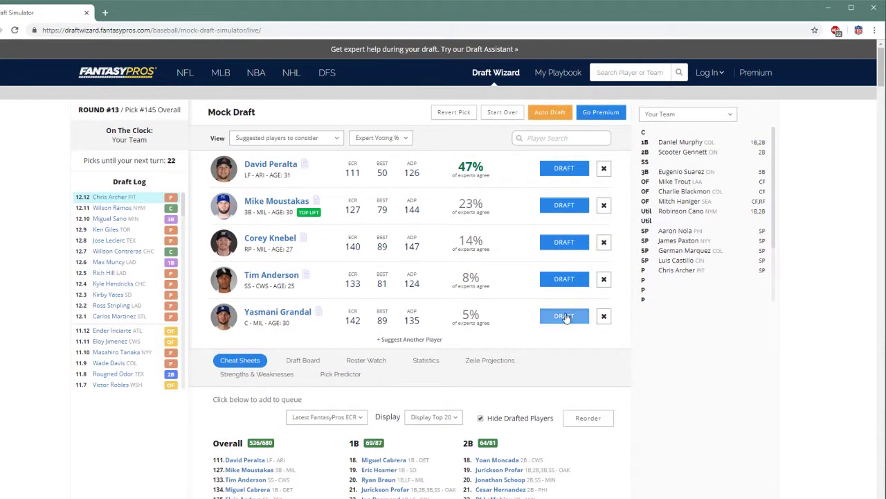
left_click(564, 316)
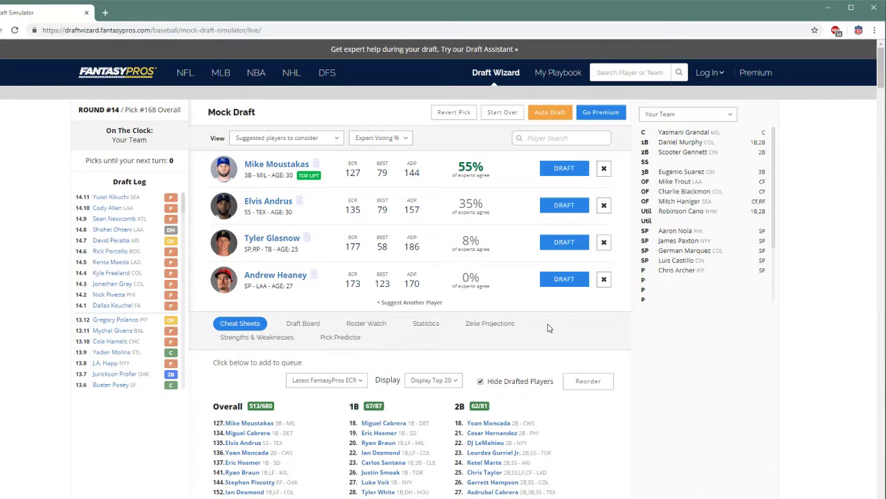
Draft Elvis Andrus in round 14 and Tyler Glasnow in round 15.
scroll(545, 328, "down", 1)
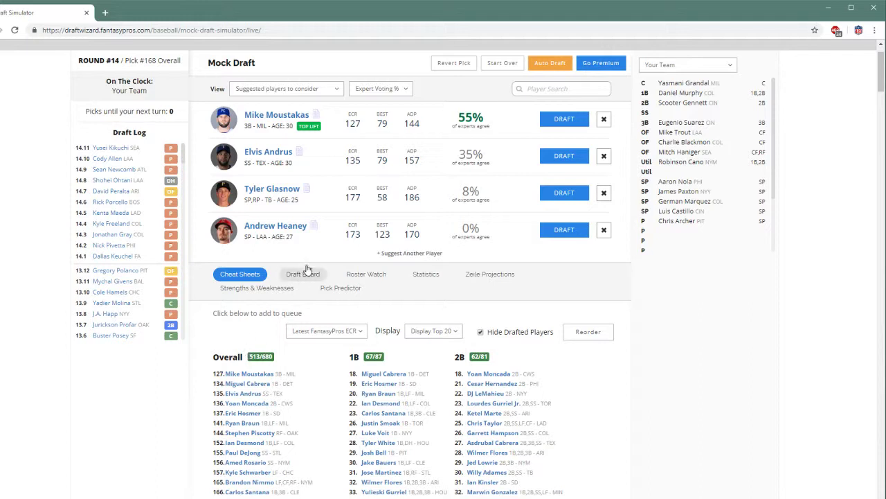
left_click(558, 158)
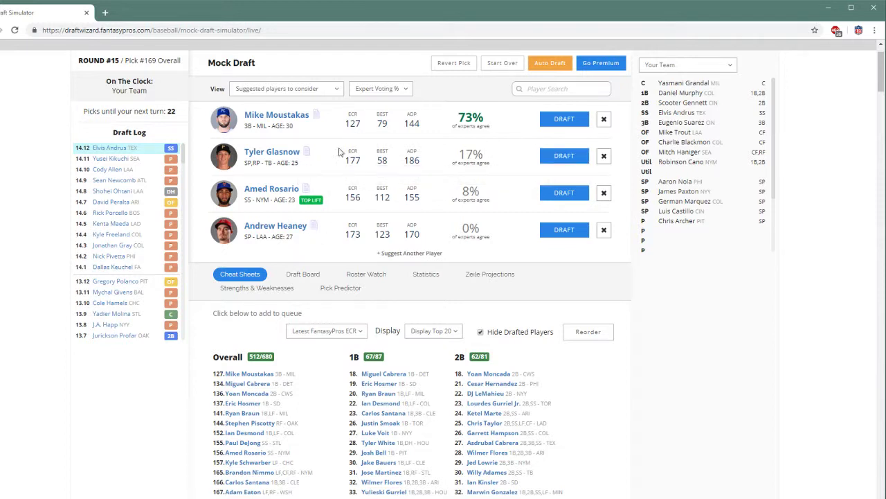
left_click(565, 156)
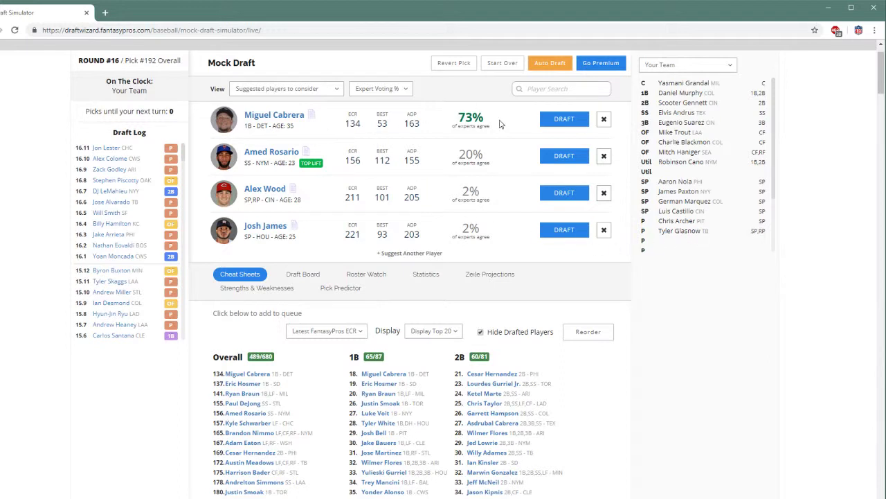
Check the team's open roster slots, add Eric Hosmer from the Overall cheat sheet to the suggested players, and draft him in round 16.
scroll(658, 155, "up", 1)
scroll(767, 349, "down", 3)
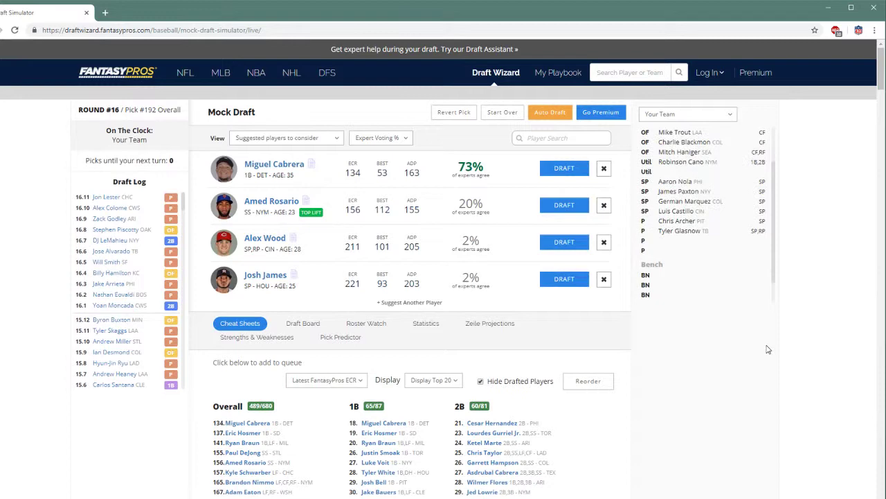
scroll(768, 349, "up", 1)
scroll(745, 210, "down", 1)
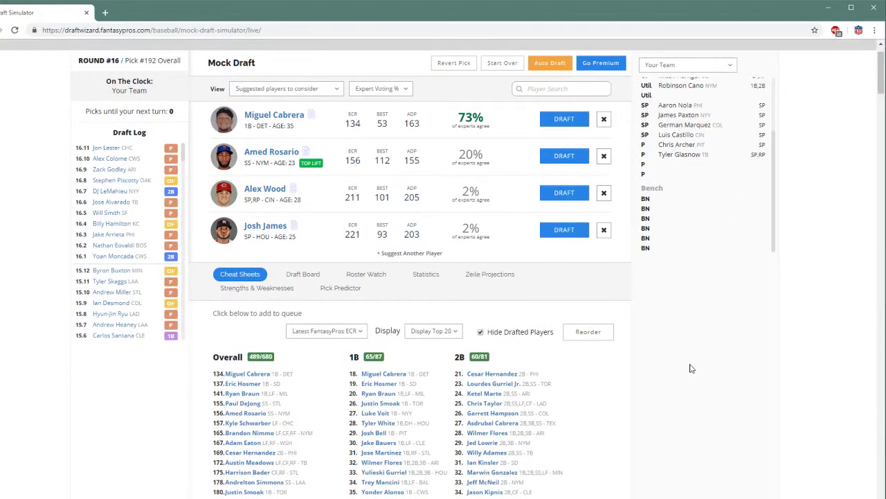
scroll(689, 369, "down", 1)
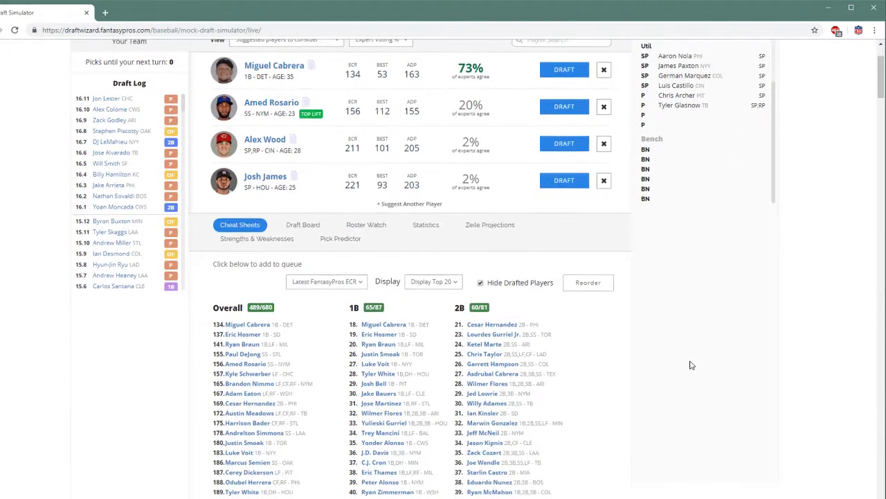
left_click(274, 336)
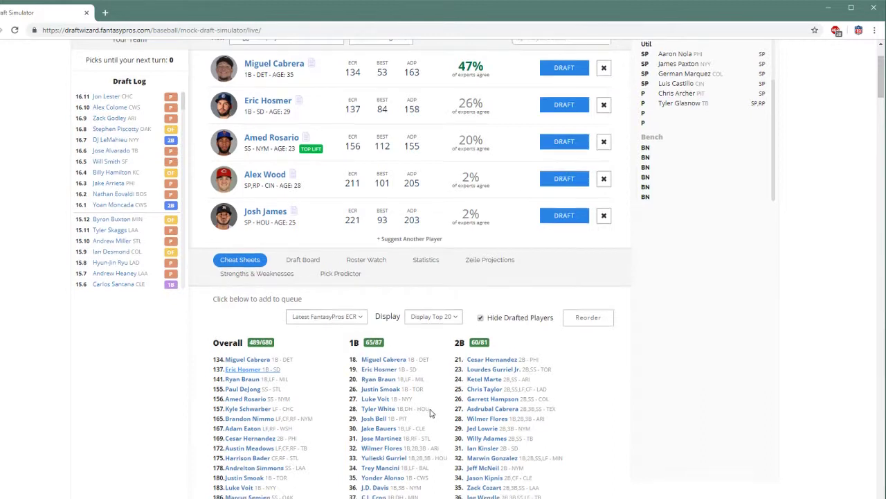
scroll(430, 413, "down", 1)
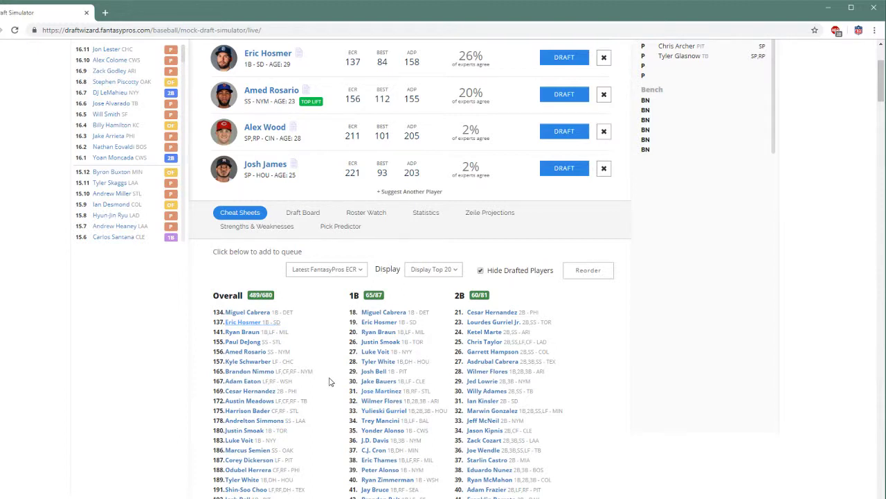
scroll(330, 381, "down", 1)
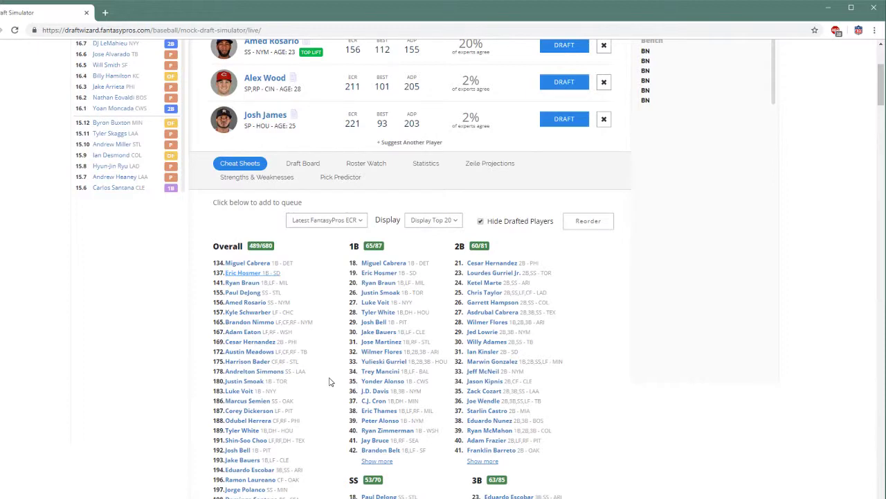
scroll(401, 177, "up", 2)
left_click(544, 107)
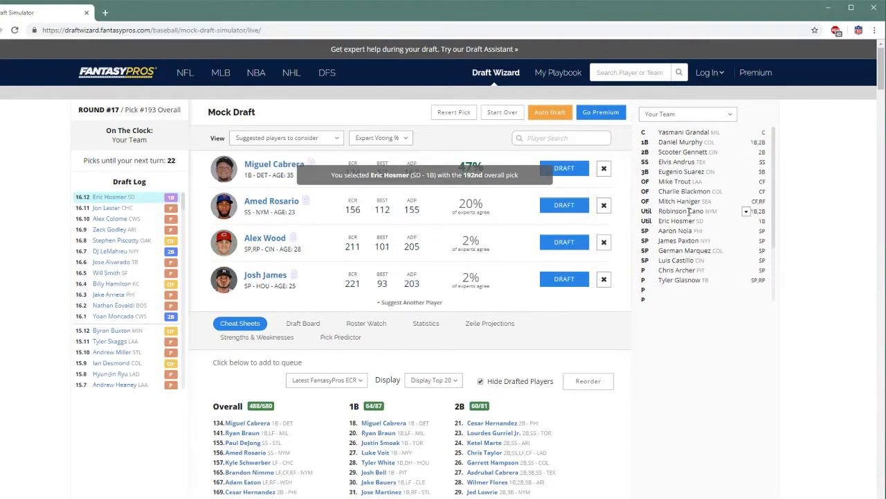
Add Alex Reyes from the SP cheat sheet to the suggested players and draft him in round 17.
scroll(673, 191, "down", 2)
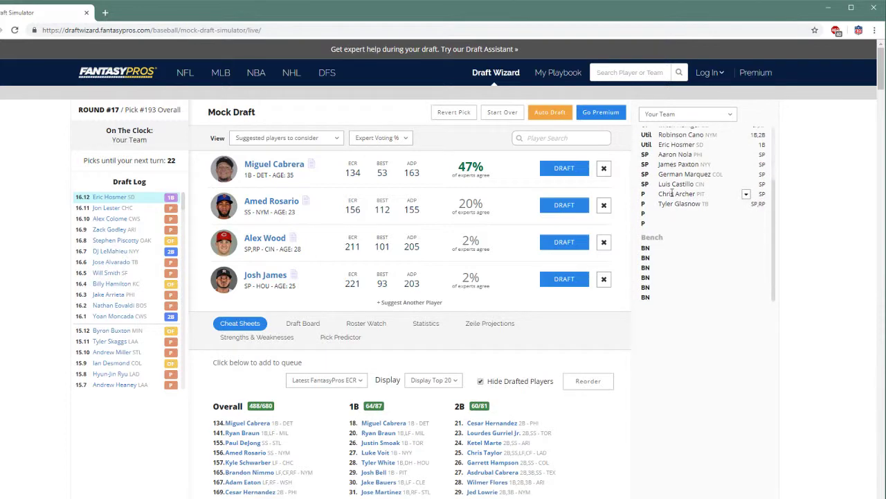
scroll(508, 400, "down", 1)
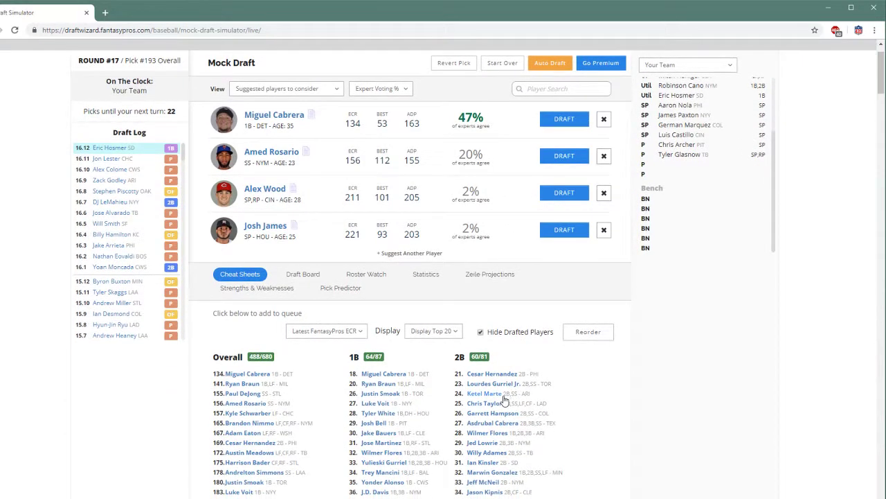
scroll(502, 400, "down", 3)
scroll(500, 402, "down", 4)
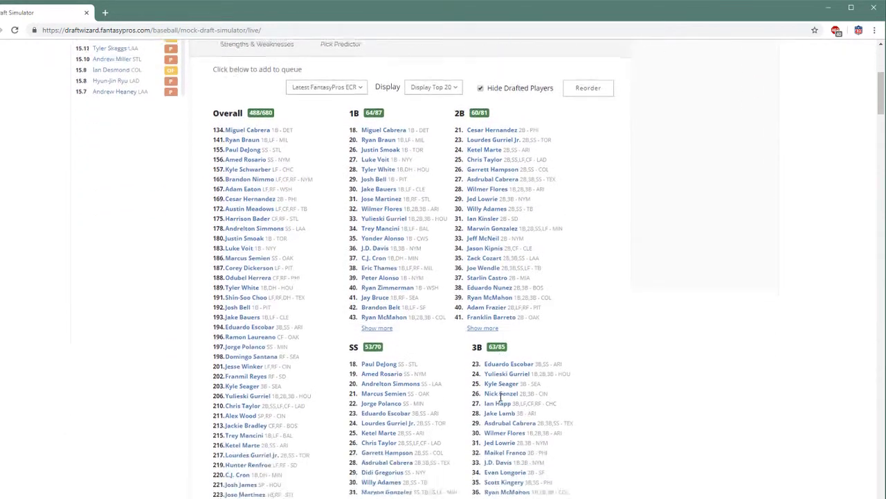
scroll(499, 398, "down", 2)
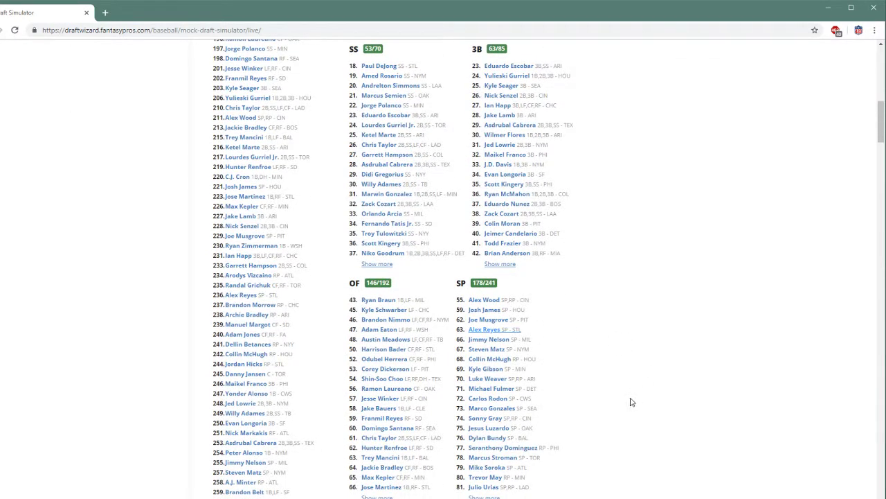
scroll(629, 401, "up", 10)
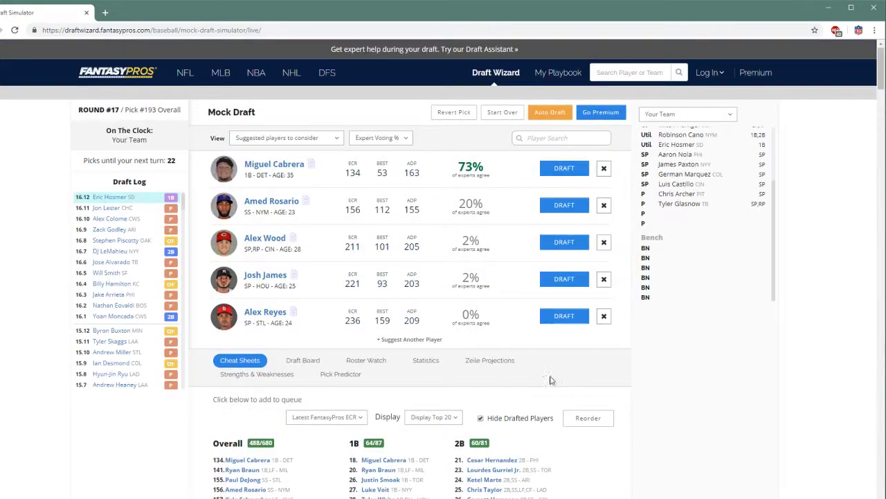
left_click(574, 320)
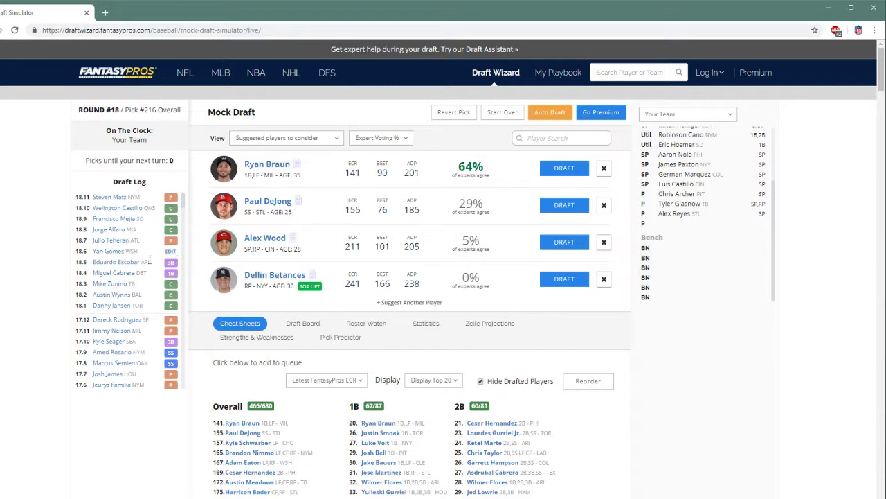
Add Joe Musgrove from the SP cheat sheet to the suggested players.
scroll(281, 378, "down", 3)
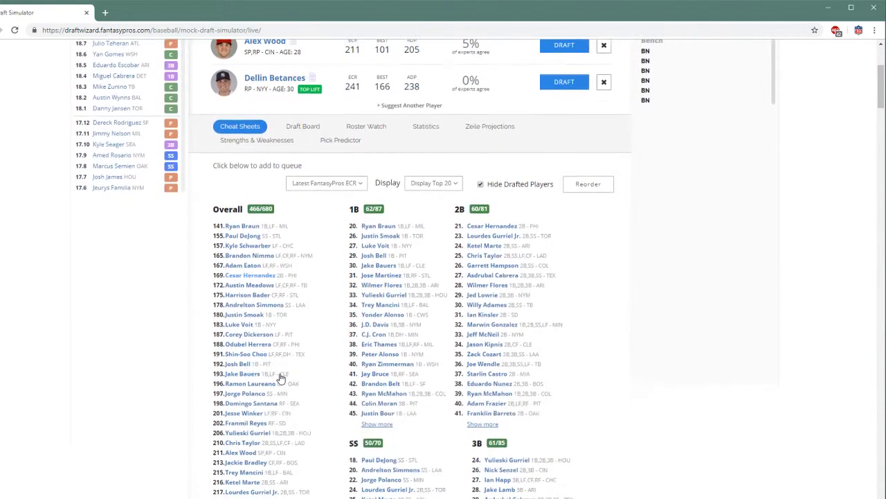
scroll(281, 378, "down", 3)
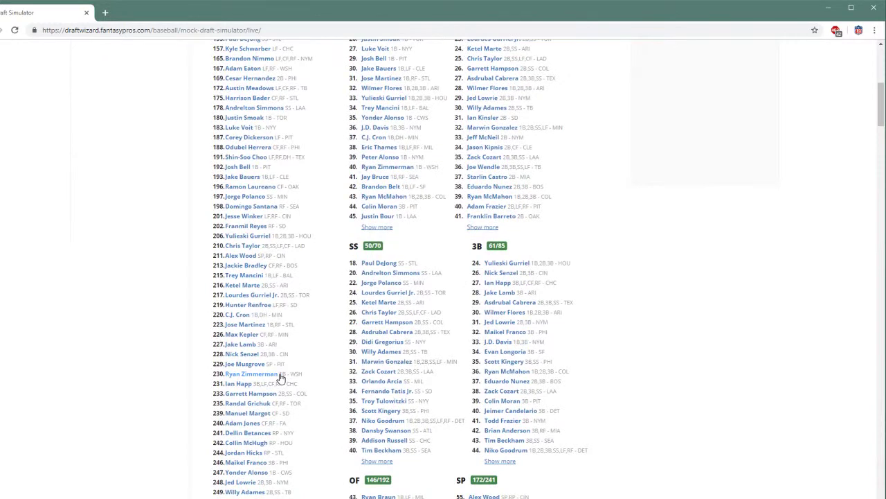
scroll(281, 378, "down", 2)
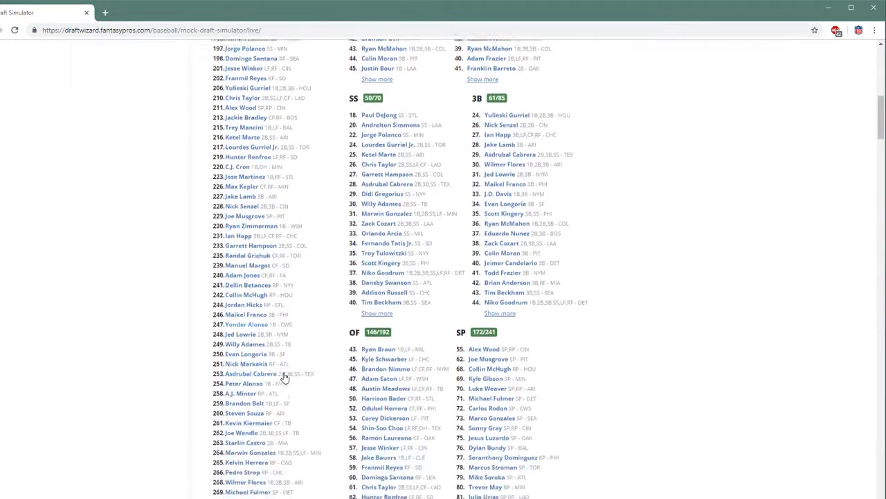
scroll(284, 377, "down", 1)
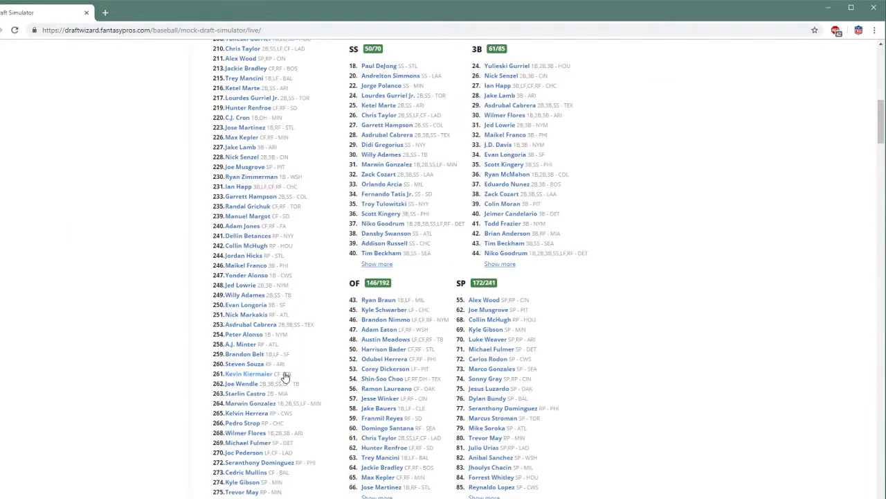
left_click(496, 312)
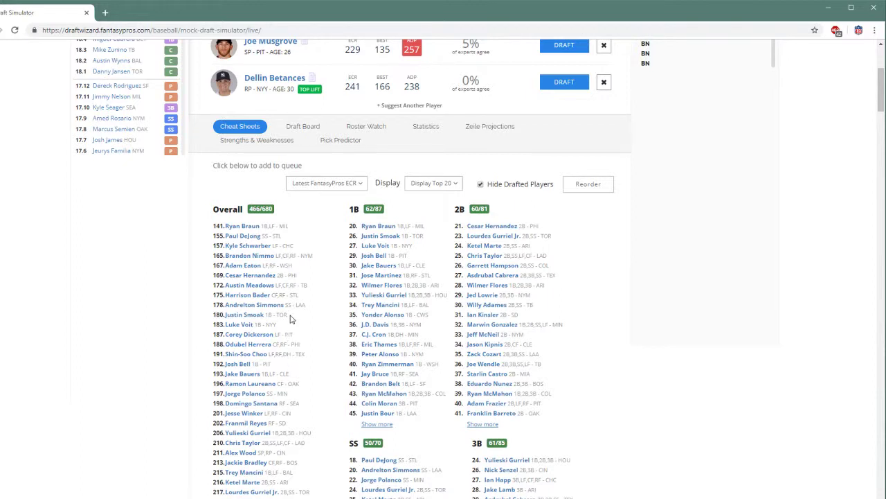
scroll(291, 319, "up", 1)
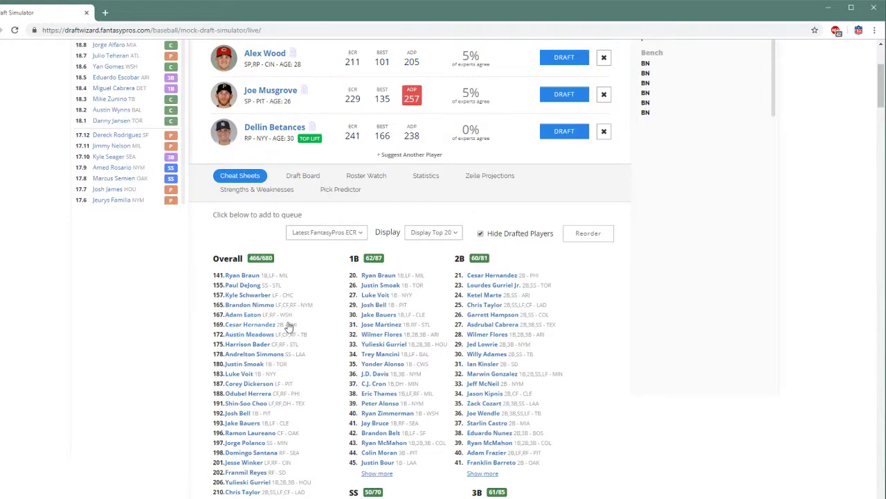
scroll(262, 292, "up", 3)
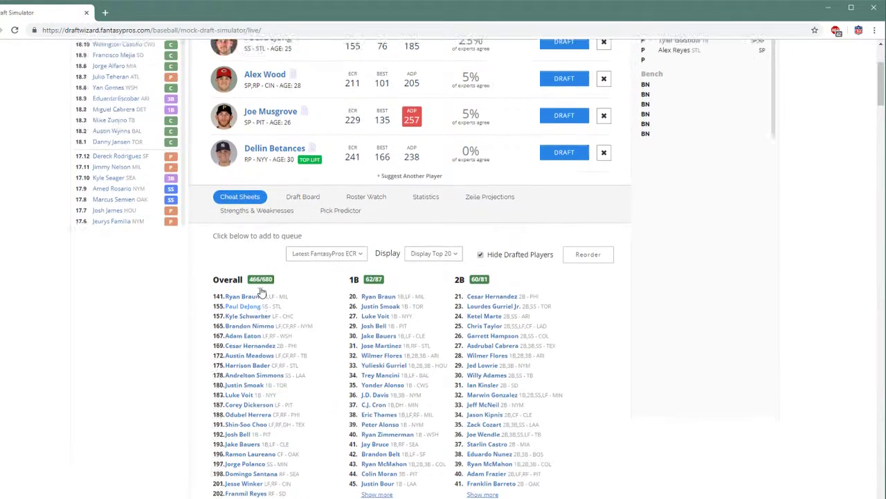
scroll(662, 277, "up", 3)
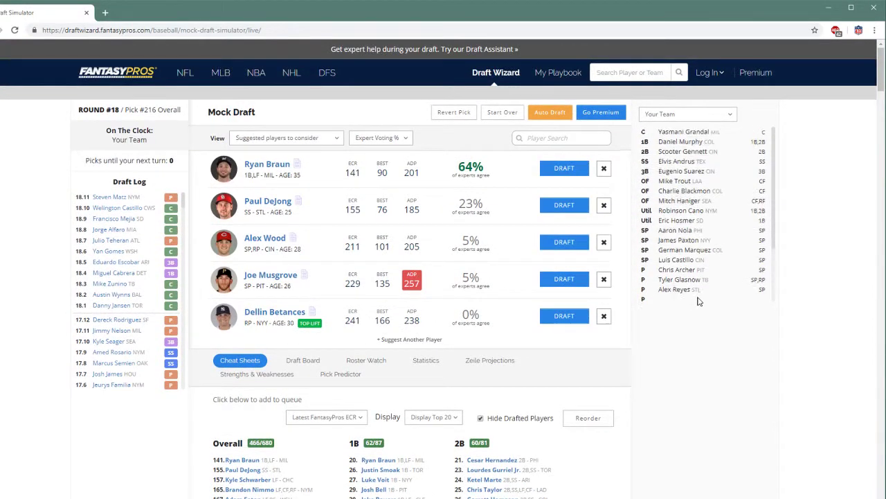
Check the team's open roster slots and Joe Musgrove's player card, and draft him in round 18.
scroll(696, 302, "down", 2)
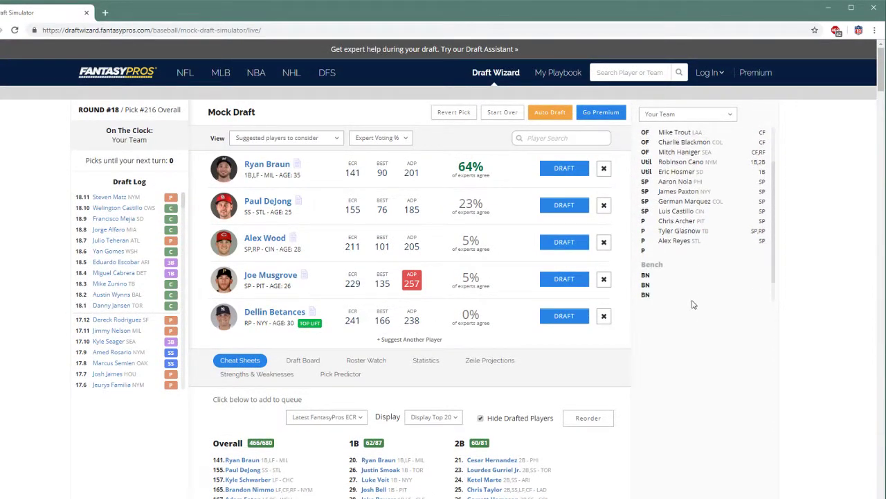
scroll(710, 408, "down", 1)
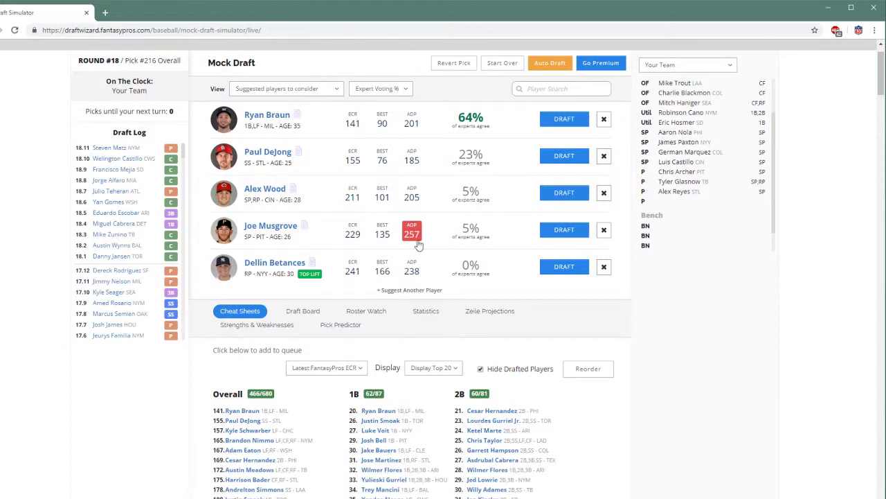
left_click(303, 226)
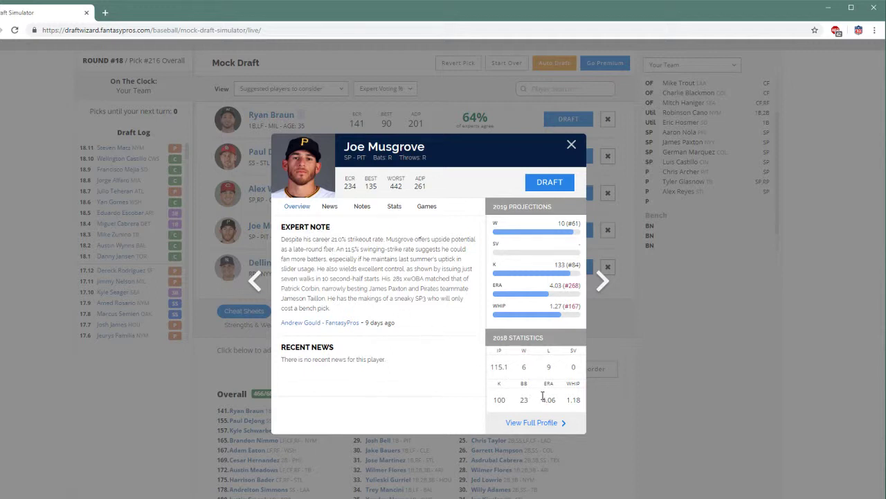
left_click(572, 145)
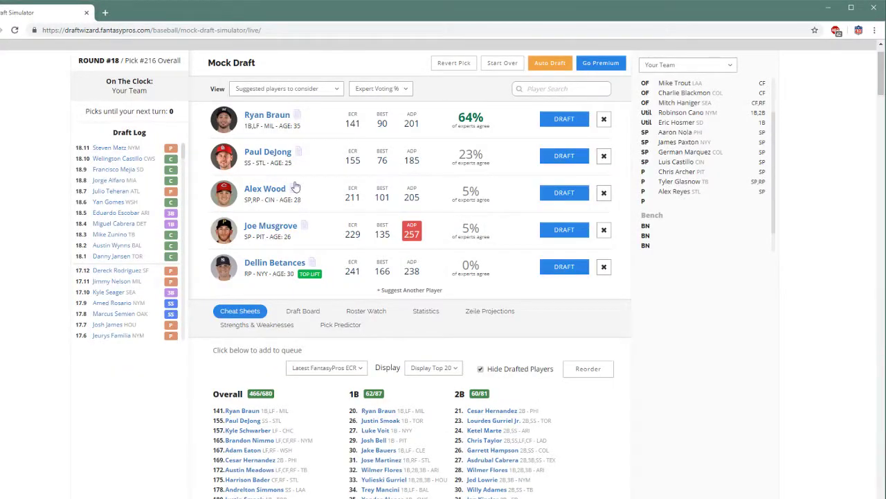
left_click(557, 231)
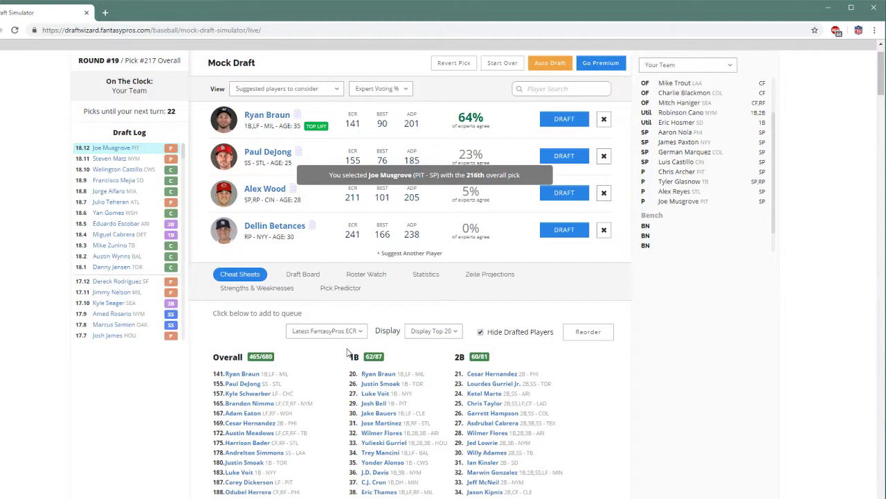
Draft Paul DeJong in round 19 and Adam Eaton in round 20.
left_click(546, 159)
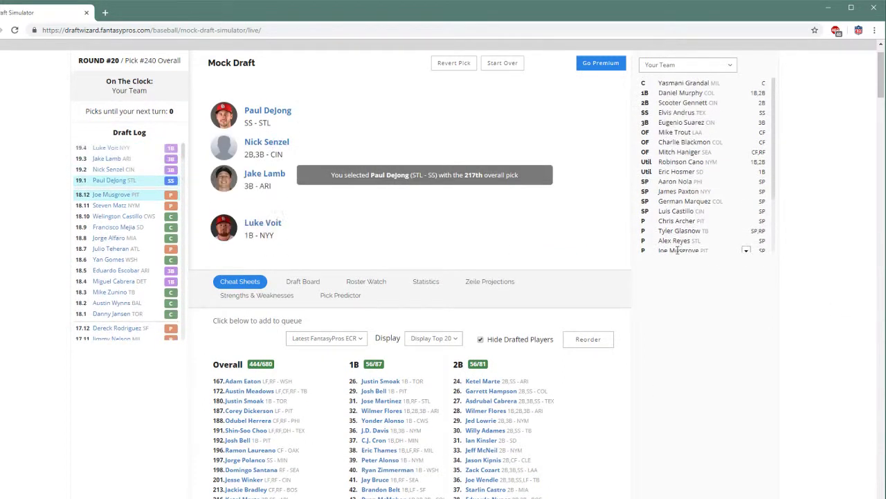
scroll(675, 239, "down", 2)
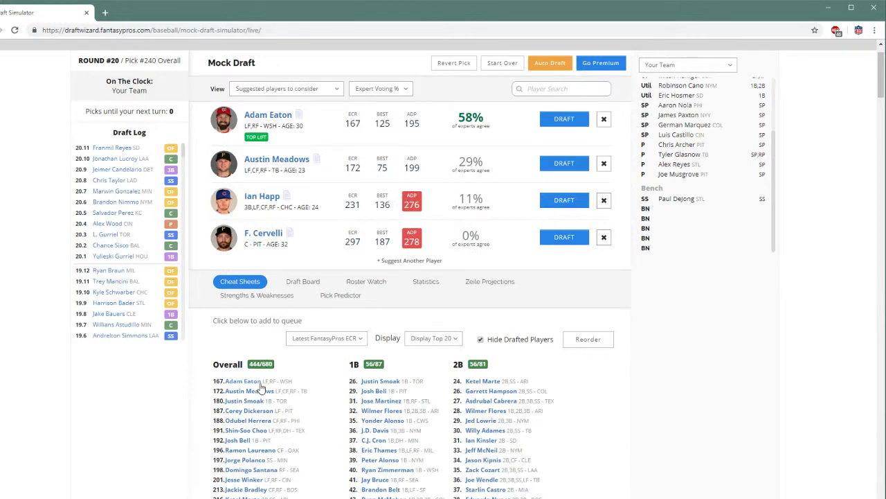
left_click(563, 122)
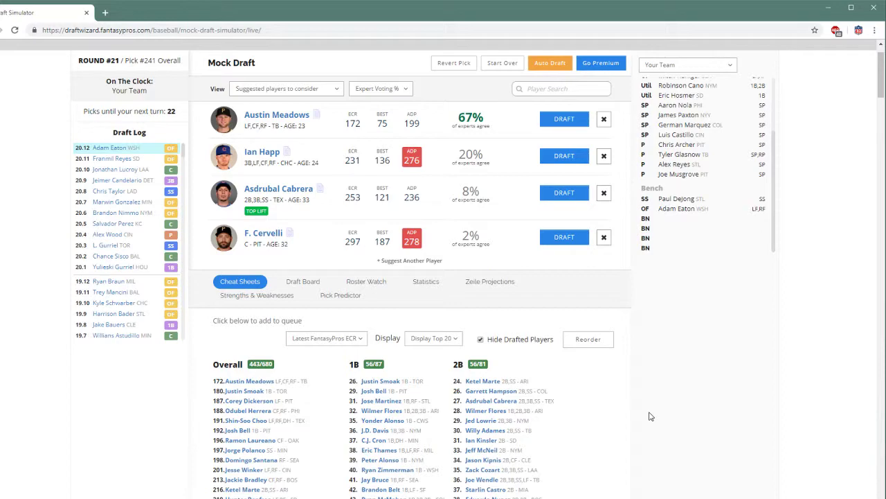
Look through the positional cheat sheets for bench options and draft catcher Francisco Cervelli in round 21.
scroll(650, 416, "down", 5)
scroll(651, 413, "down", 1)
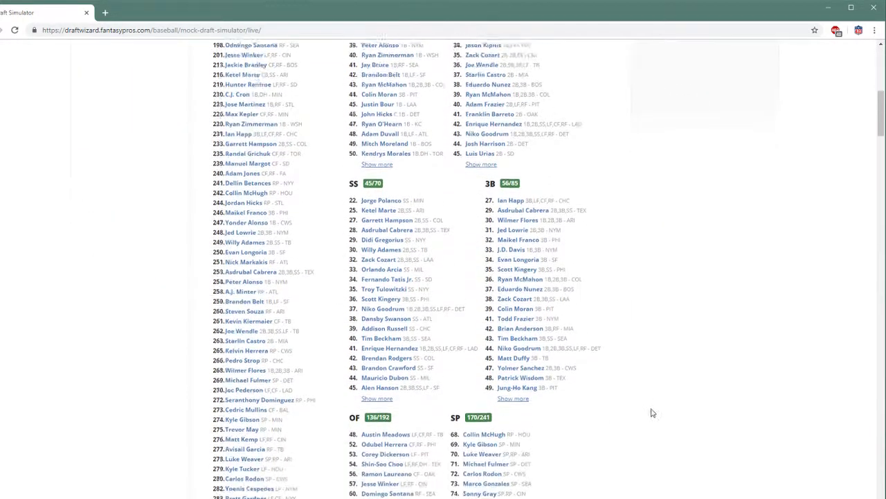
scroll(654, 413, "down", 1)
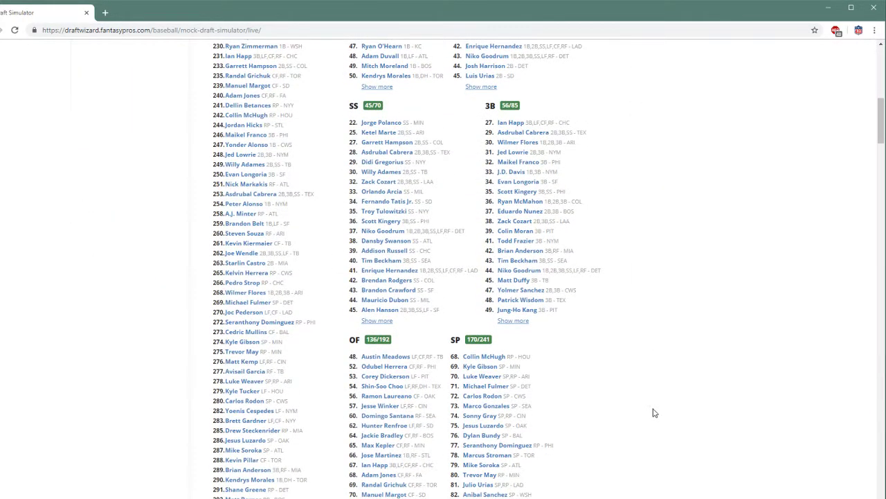
scroll(652, 412, "up", 5)
scroll(652, 413, "down", 3)
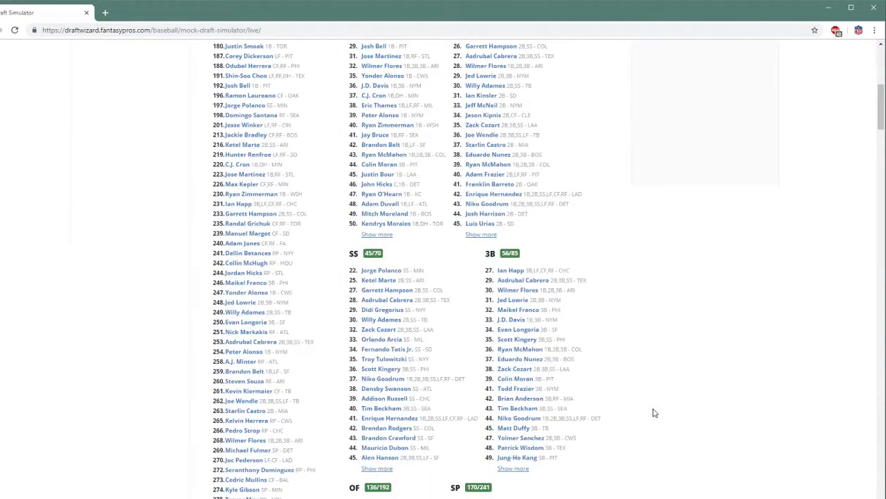
scroll(653, 413, "down", 4)
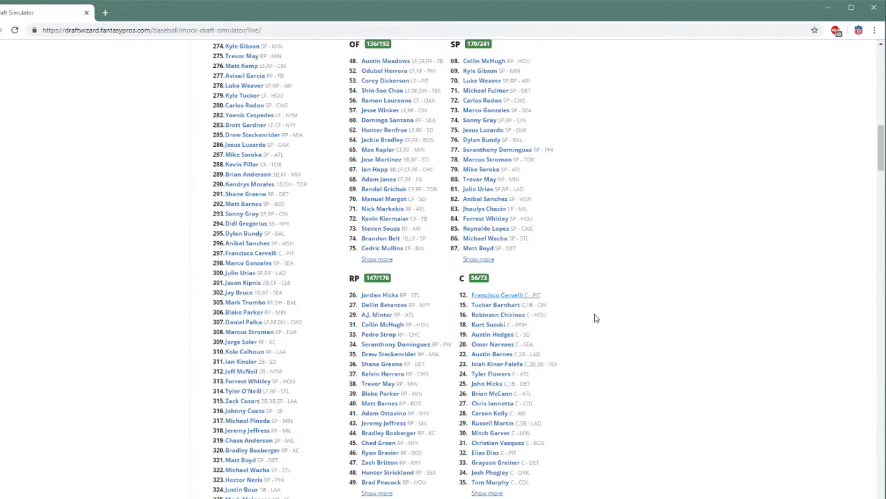
scroll(595, 393, "up", 6)
scroll(596, 394, "up", 5)
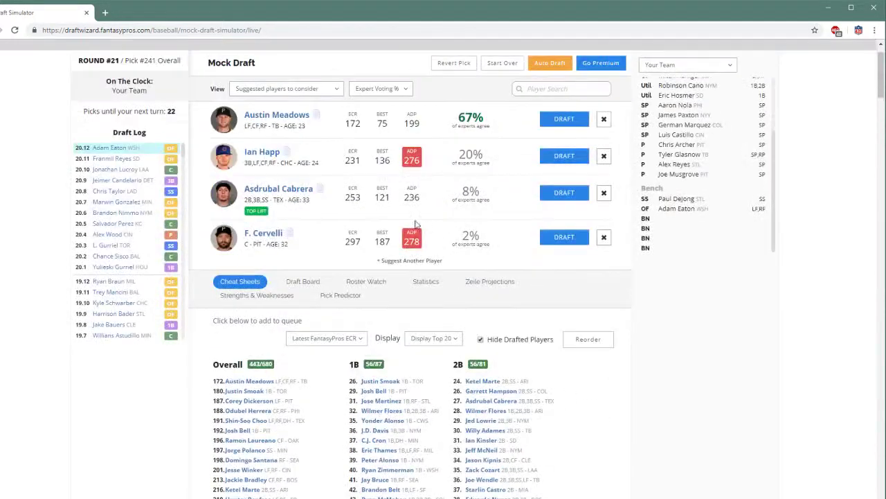
left_click(564, 237)
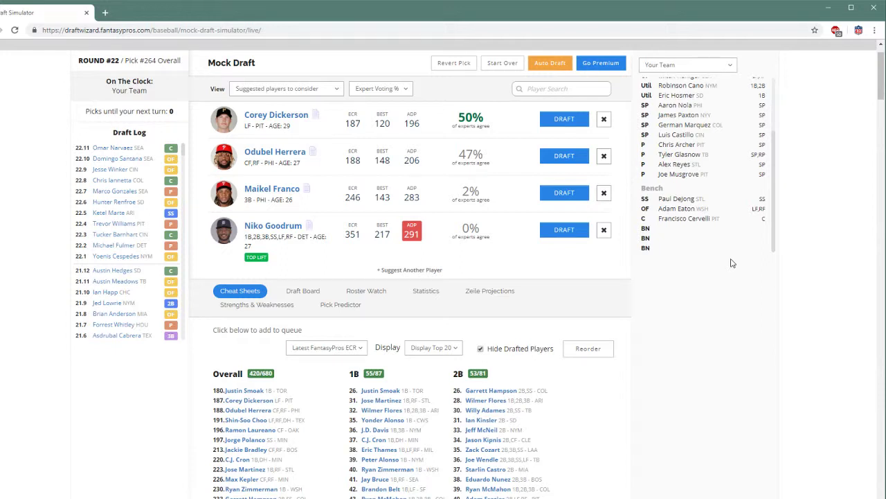
Add Michael Wacha from the SP cheat sheet to the suggested players and draft him in round 22.
scroll(733, 263, "down", 1)
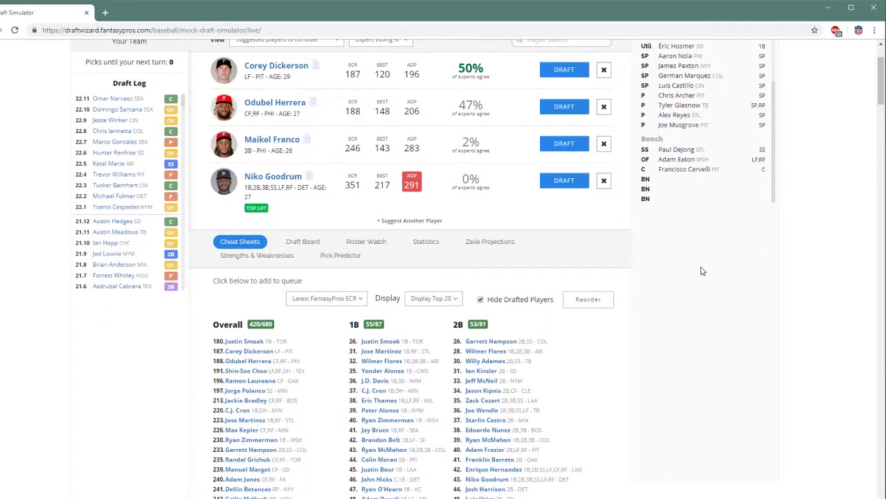
scroll(587, 390, "down", 2)
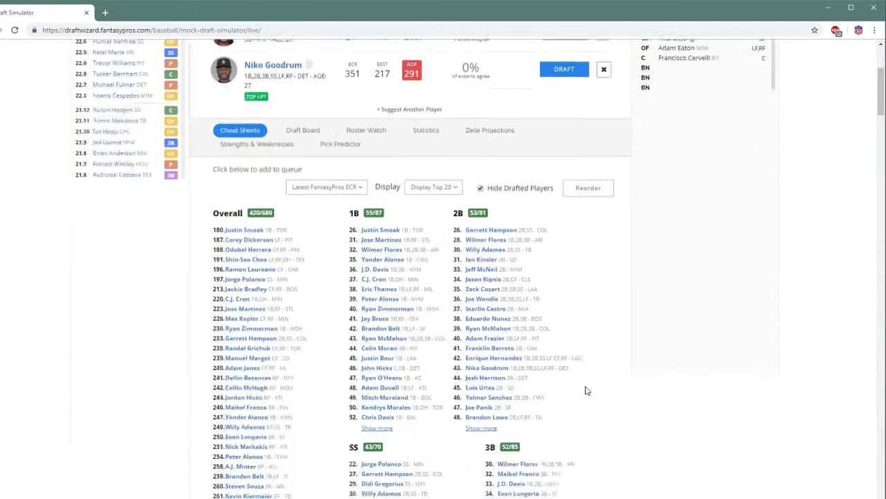
scroll(586, 390, "down", 6)
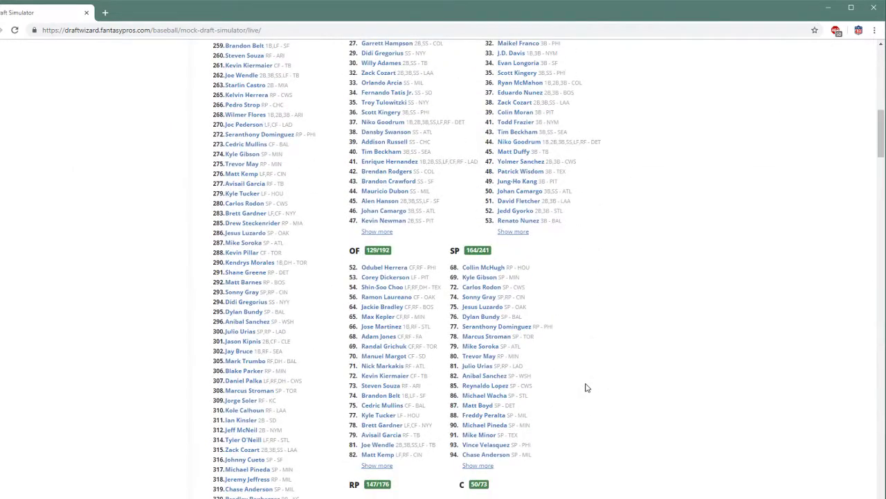
scroll(586, 387, "down", 1)
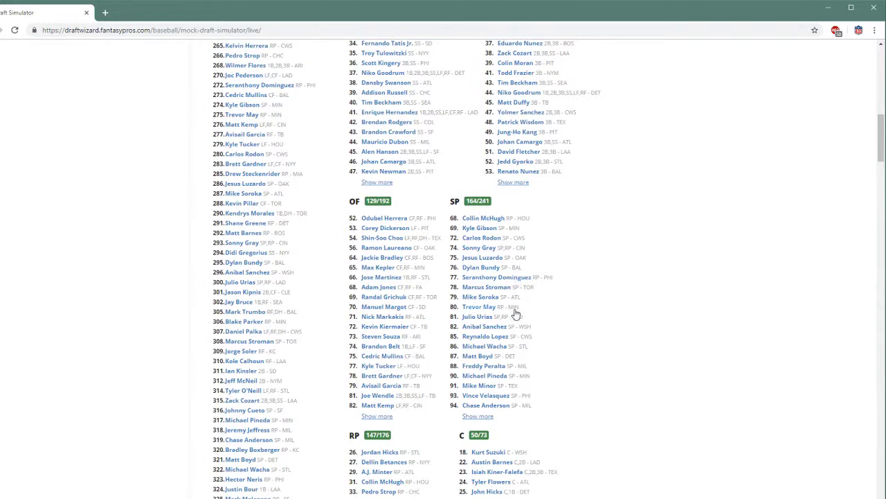
scroll(608, 366, "up", 15)
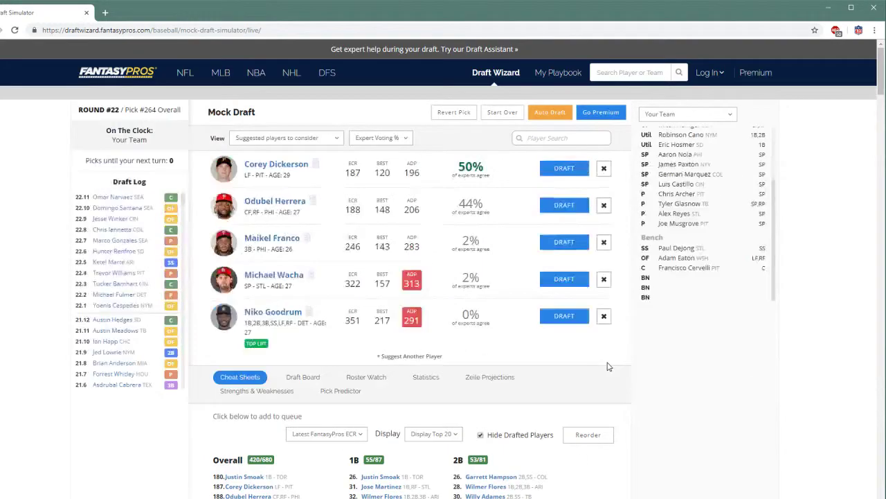
left_click(567, 279)
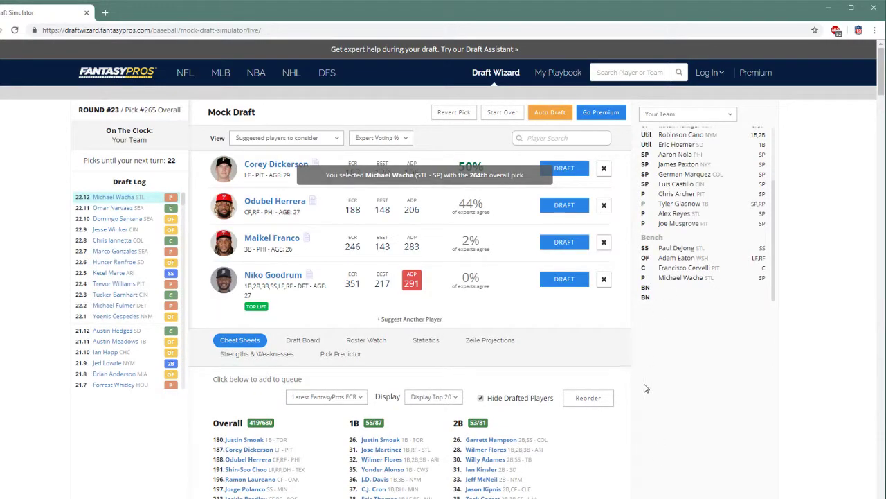
Add Vince Velasquez from the SP cheat sheet to the suggested players.
scroll(643, 388, "down", 15)
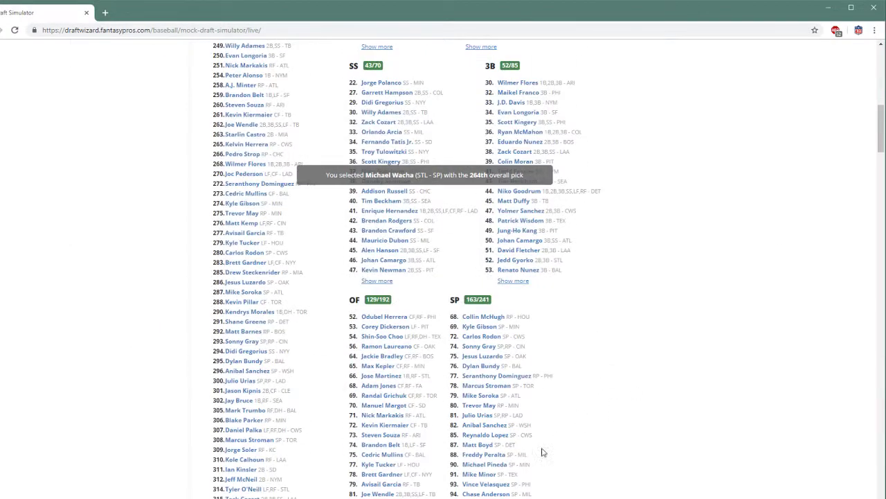
scroll(723, 466, "up", 6)
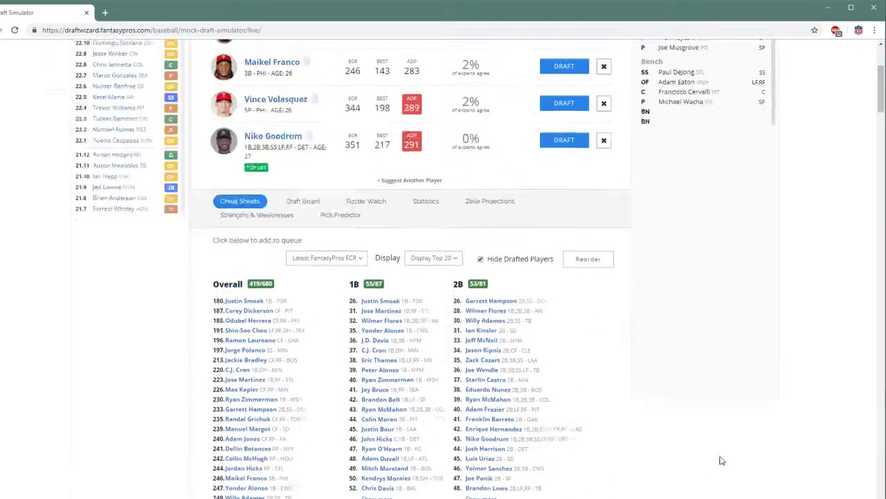
scroll(720, 460, "up", 3)
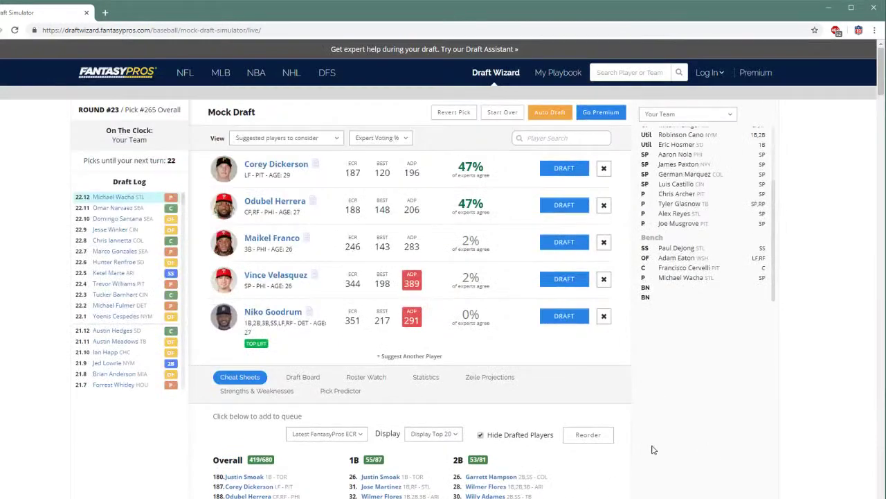
Review Vince Velasquez's projections and 2018 statistics on his player card and draft him in round 23.
left_click(314, 276)
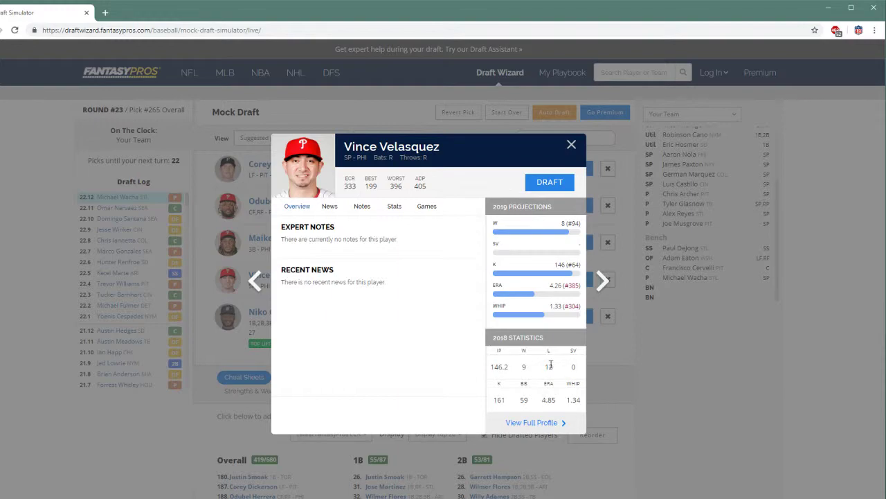
left_click(571, 145)
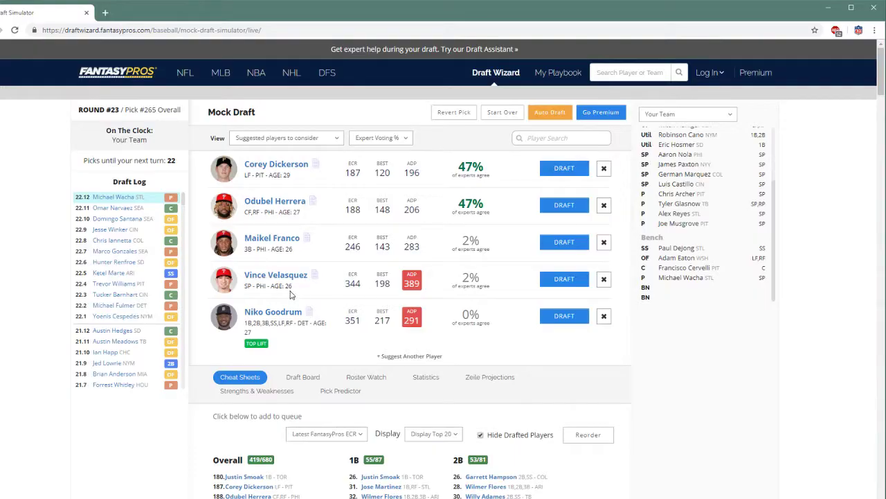
left_click(579, 282)
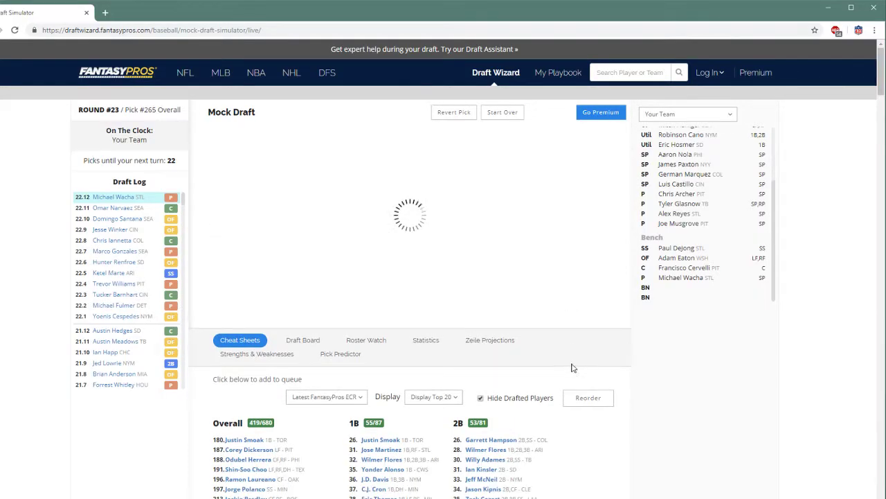
Add Michael Pineda from the SP cheat sheet to the suggested players and draft him in round 24.
scroll(598, 359, "down", 3)
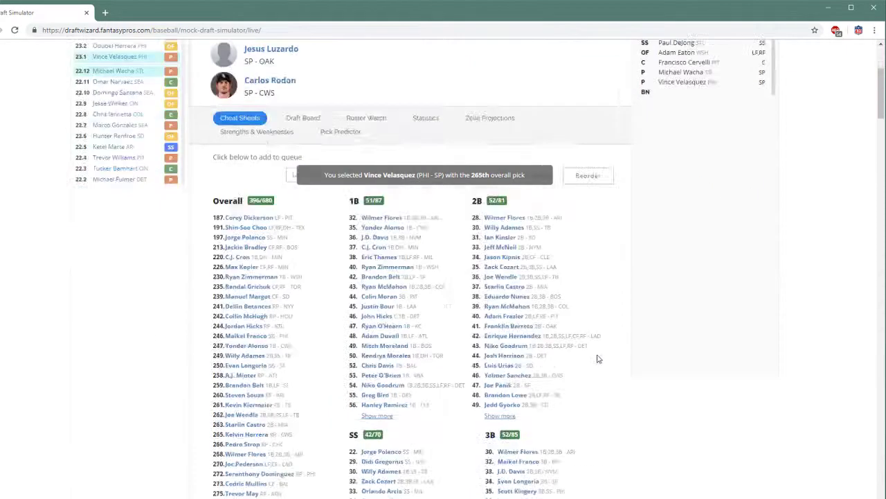
scroll(598, 359, "down", 8)
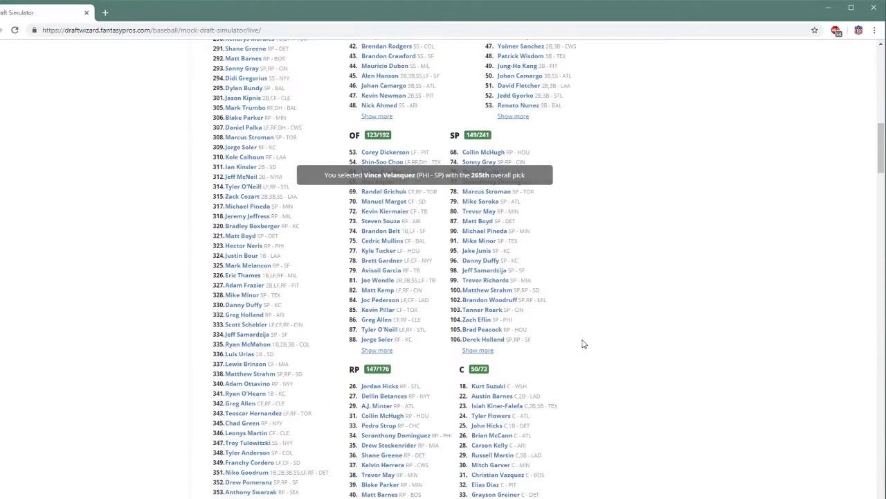
scroll(586, 344, "up", 1)
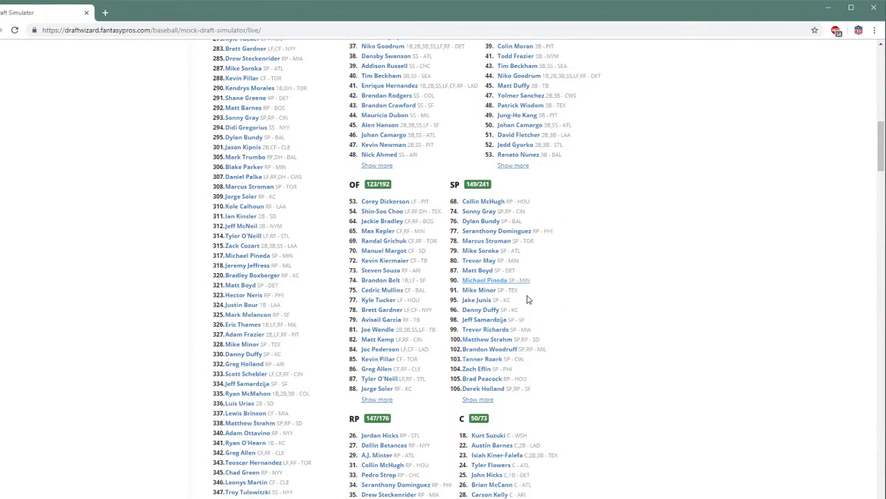
scroll(528, 299, "up", 10)
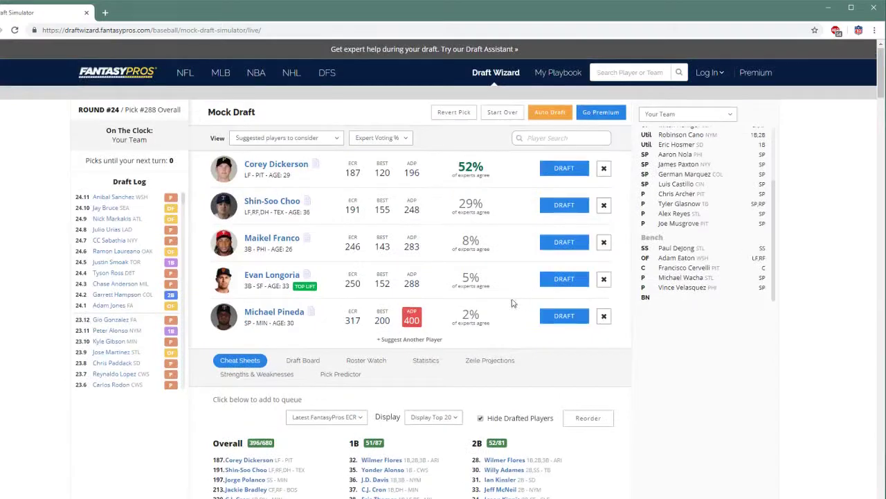
left_click(559, 311)
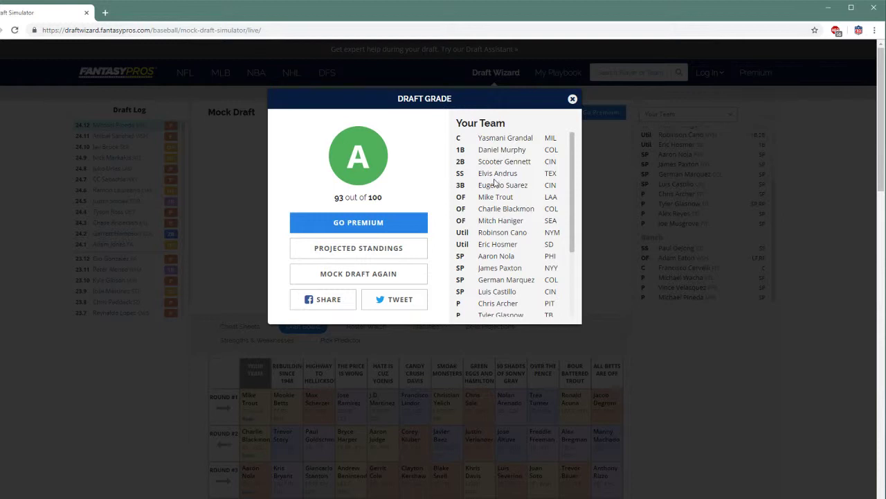
Review the full team roster in the draft grade summary and dismiss the summary.
scroll(496, 181, "down", 3)
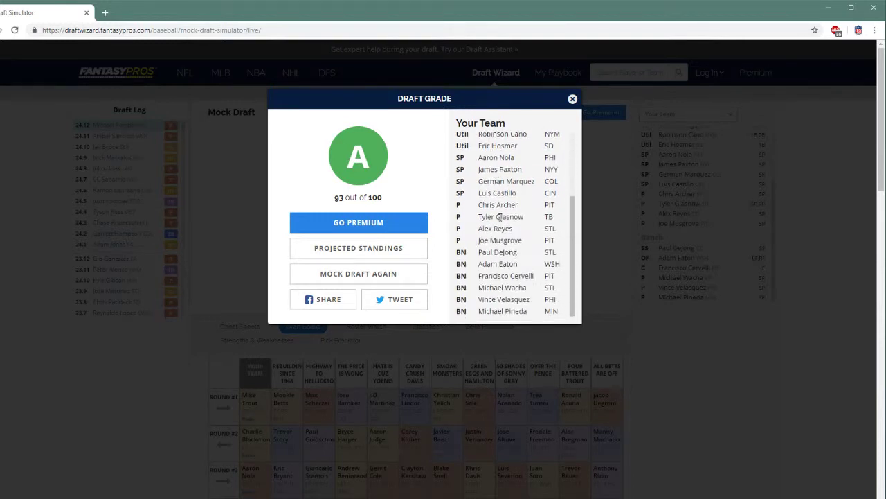
scroll(503, 213, "up", 3)
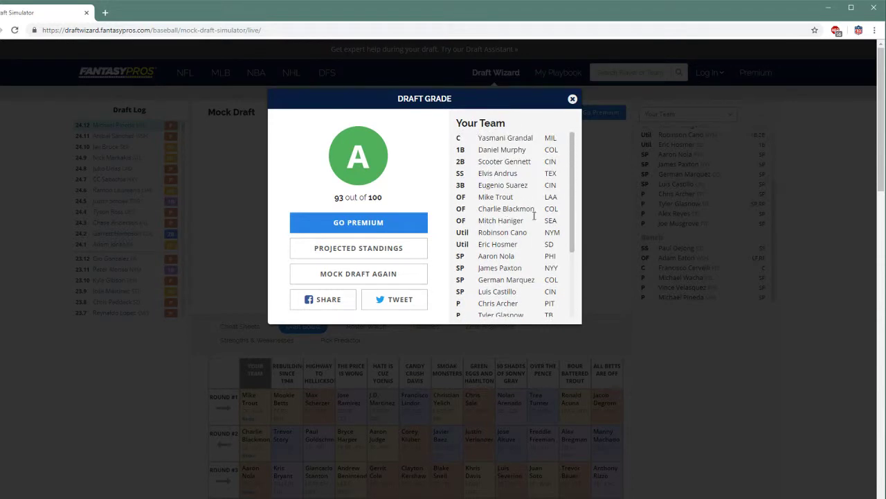
right_click(466, 257)
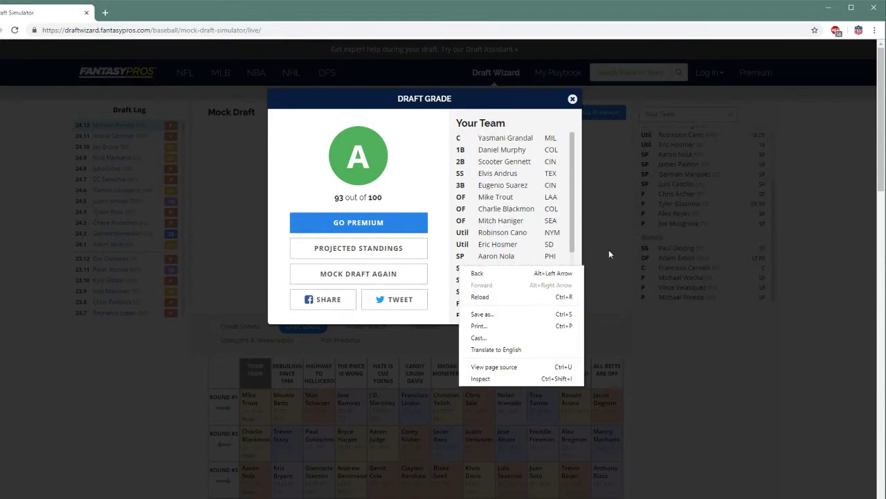
left_click(612, 256)
left_click(612, 256)
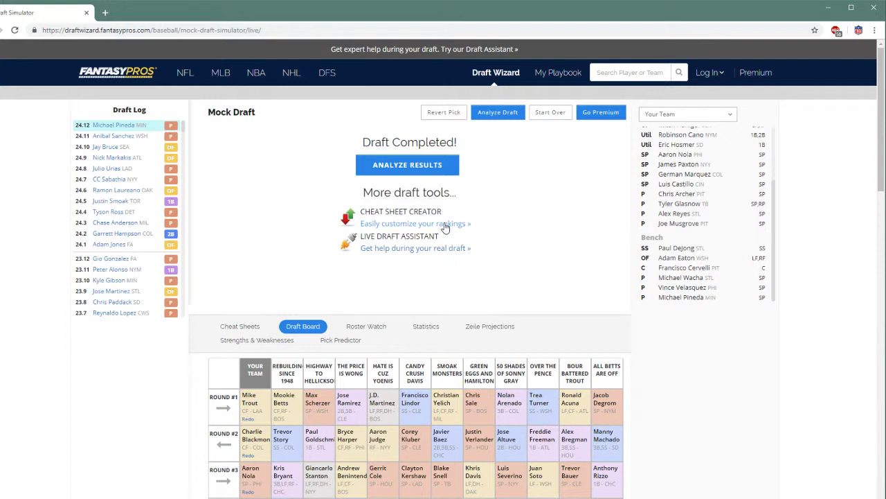
Close the mock draft simulator page and switch to the OBS Studio window.
left_click(86, 12)
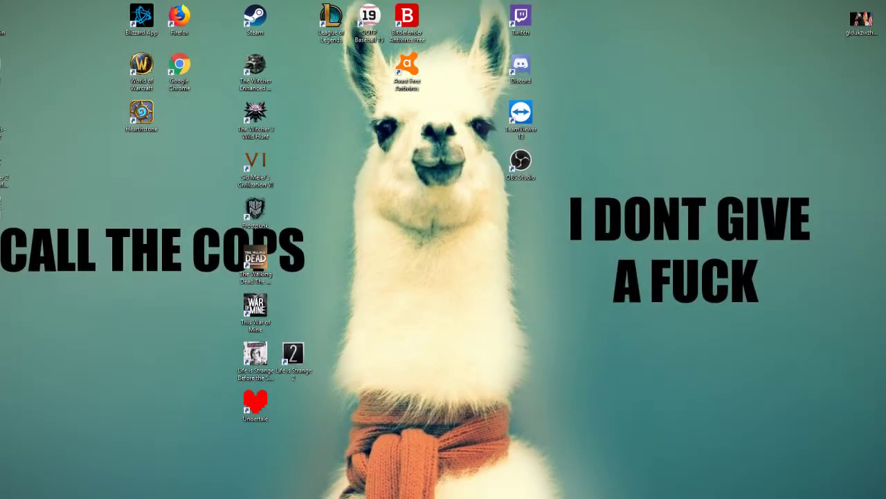
mouse_move(5, 68)
left_click(41, 97)
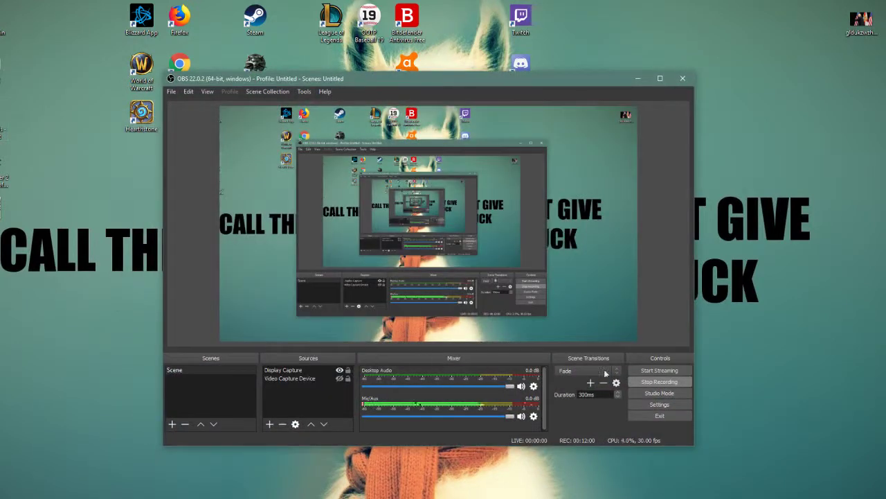